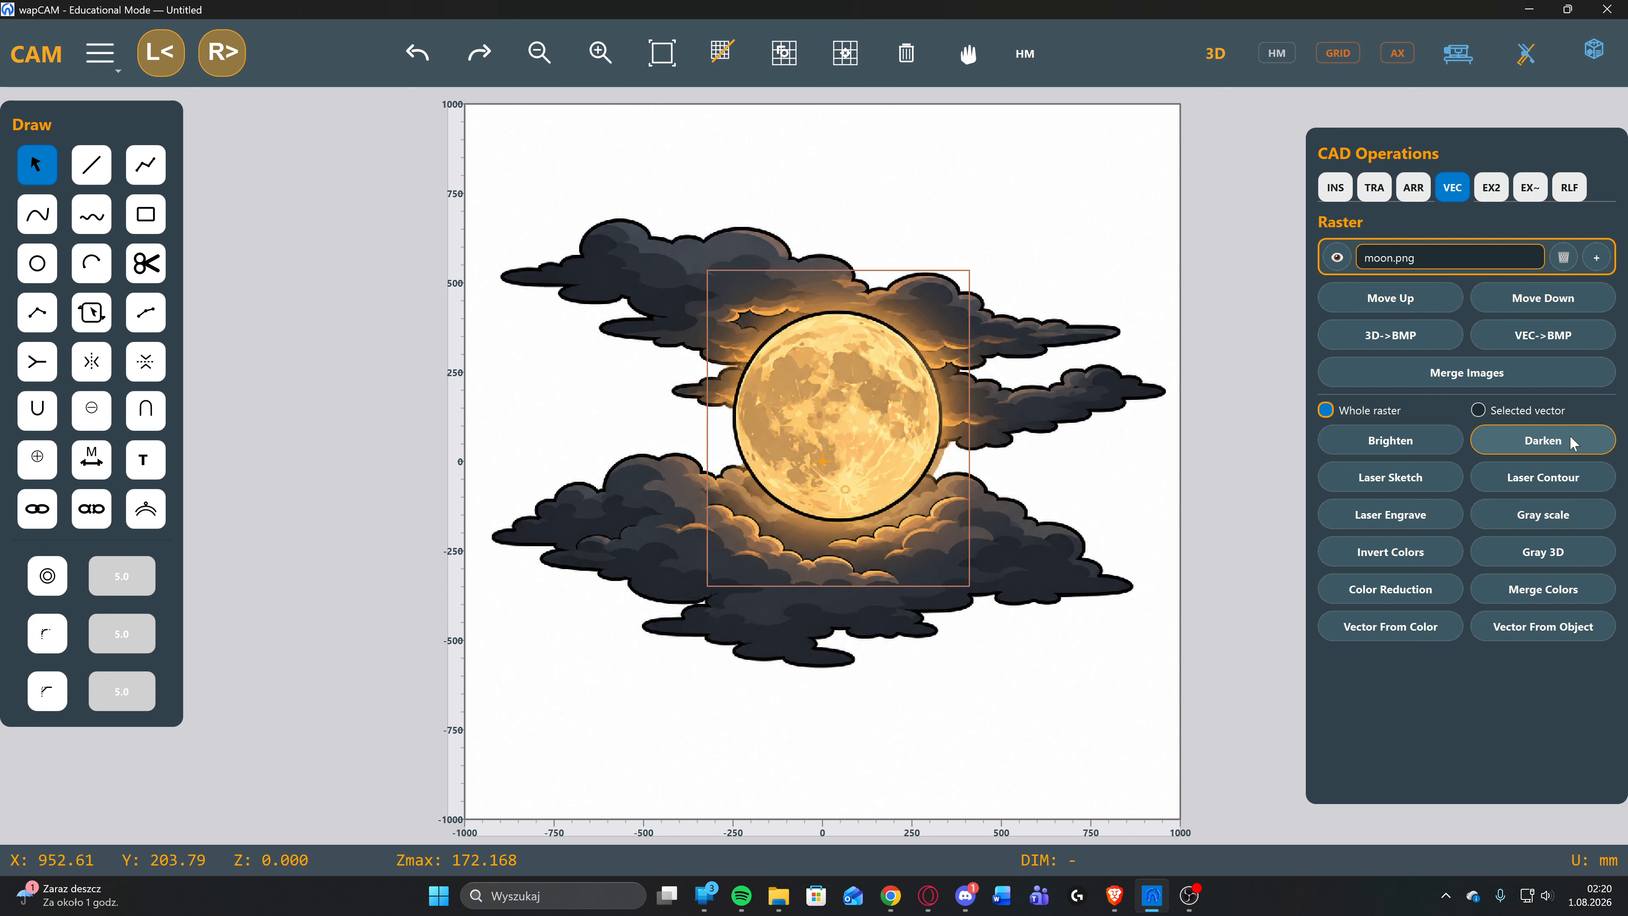
# Try darkening the whole moon.png raster two times, and undo both adjustments.
pyautogui.click(1571, 442)
pyautogui.click(1571, 442)
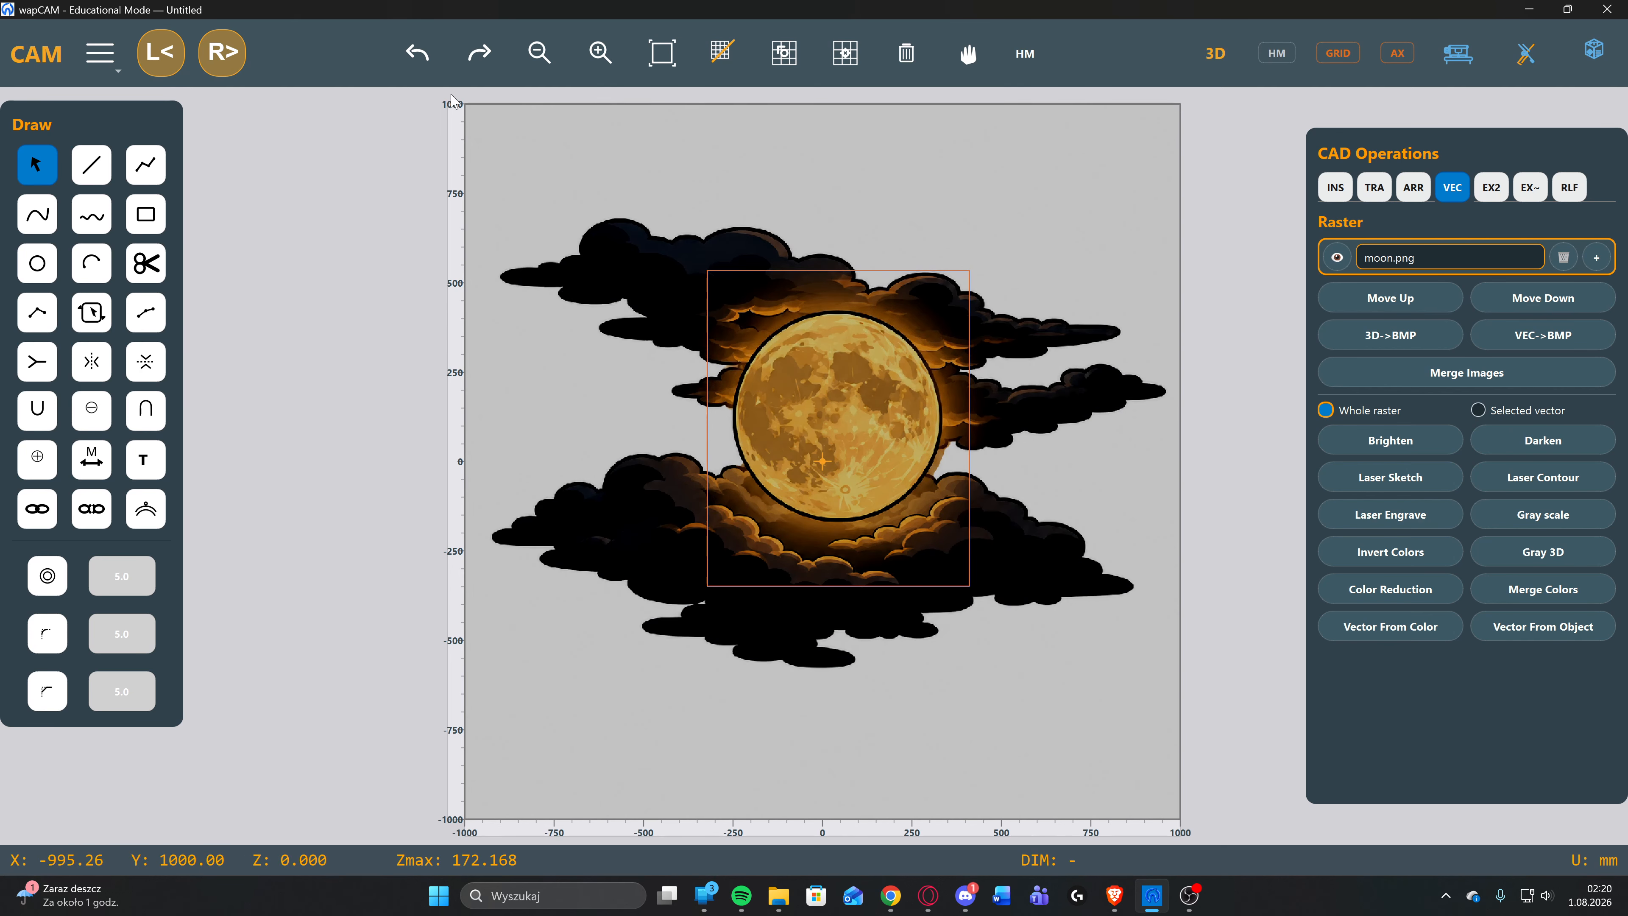
pyautogui.click(418, 64)
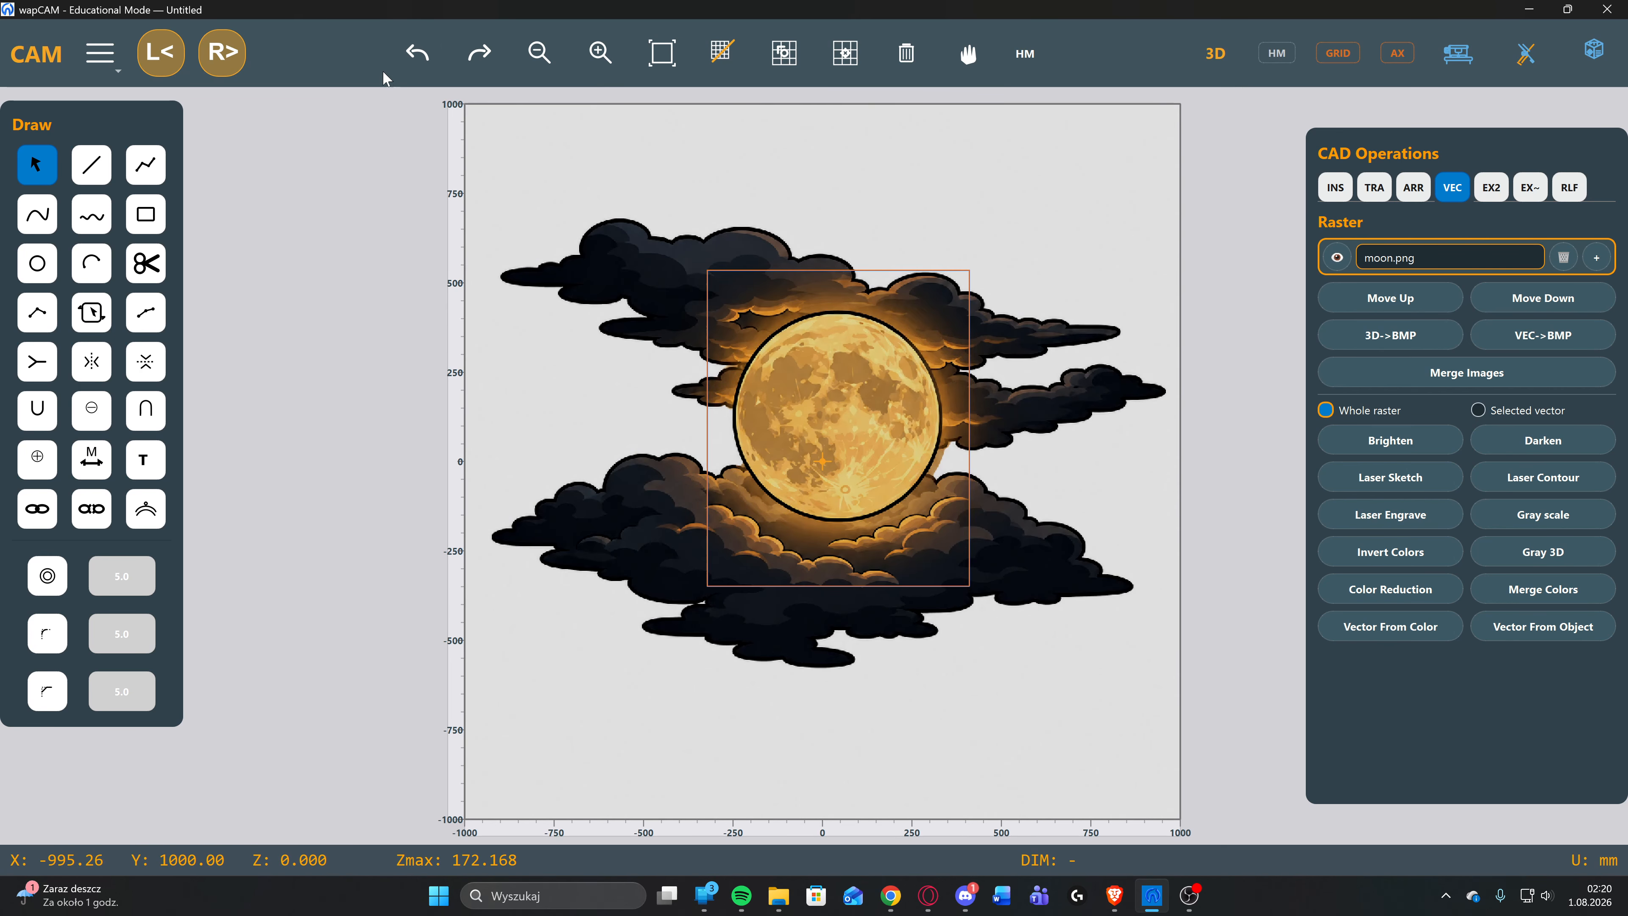
pyautogui.click(418, 63)
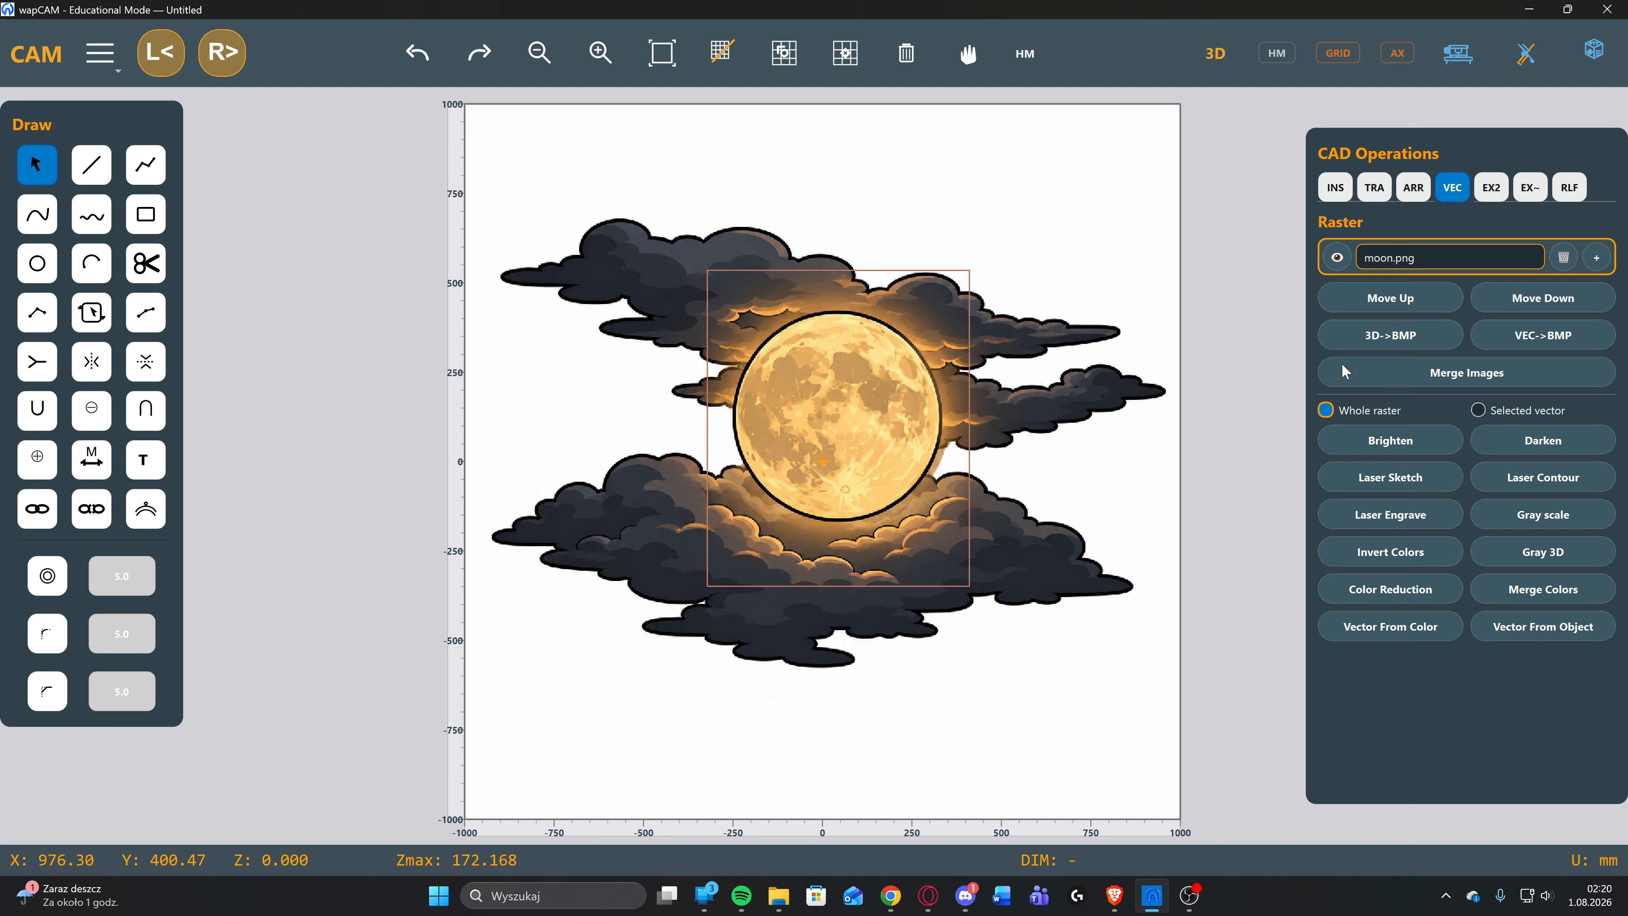
# Limit raster edits to the selected vector, try brightening the rectangle around the moon, and undo it.
pyautogui.click(1477, 410)
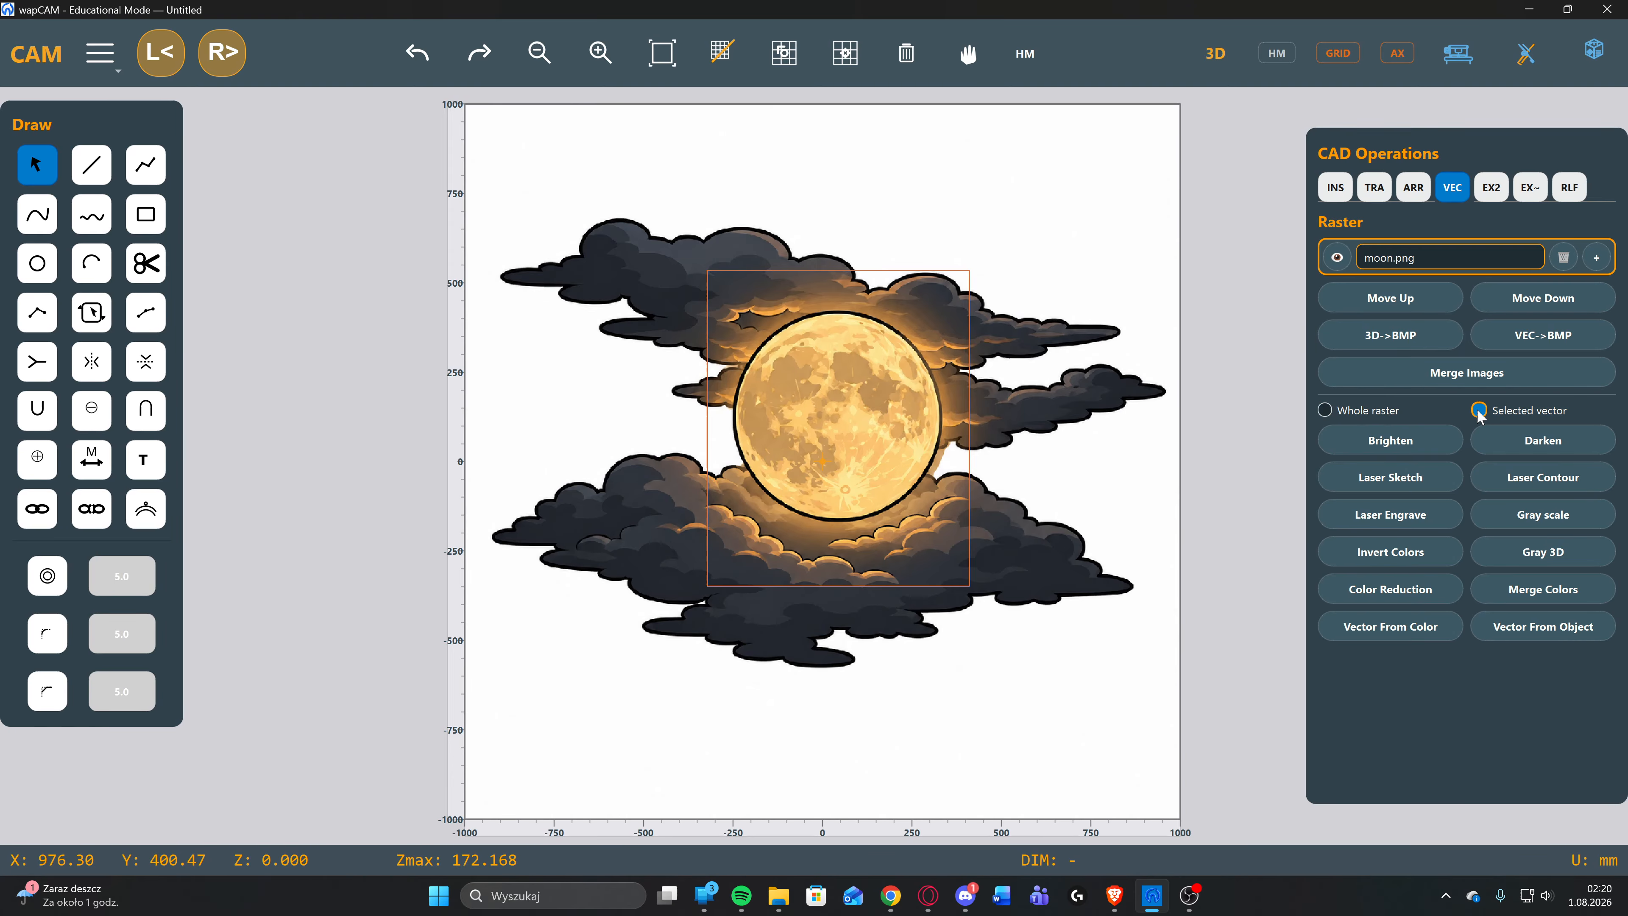
pyautogui.click(1389, 442)
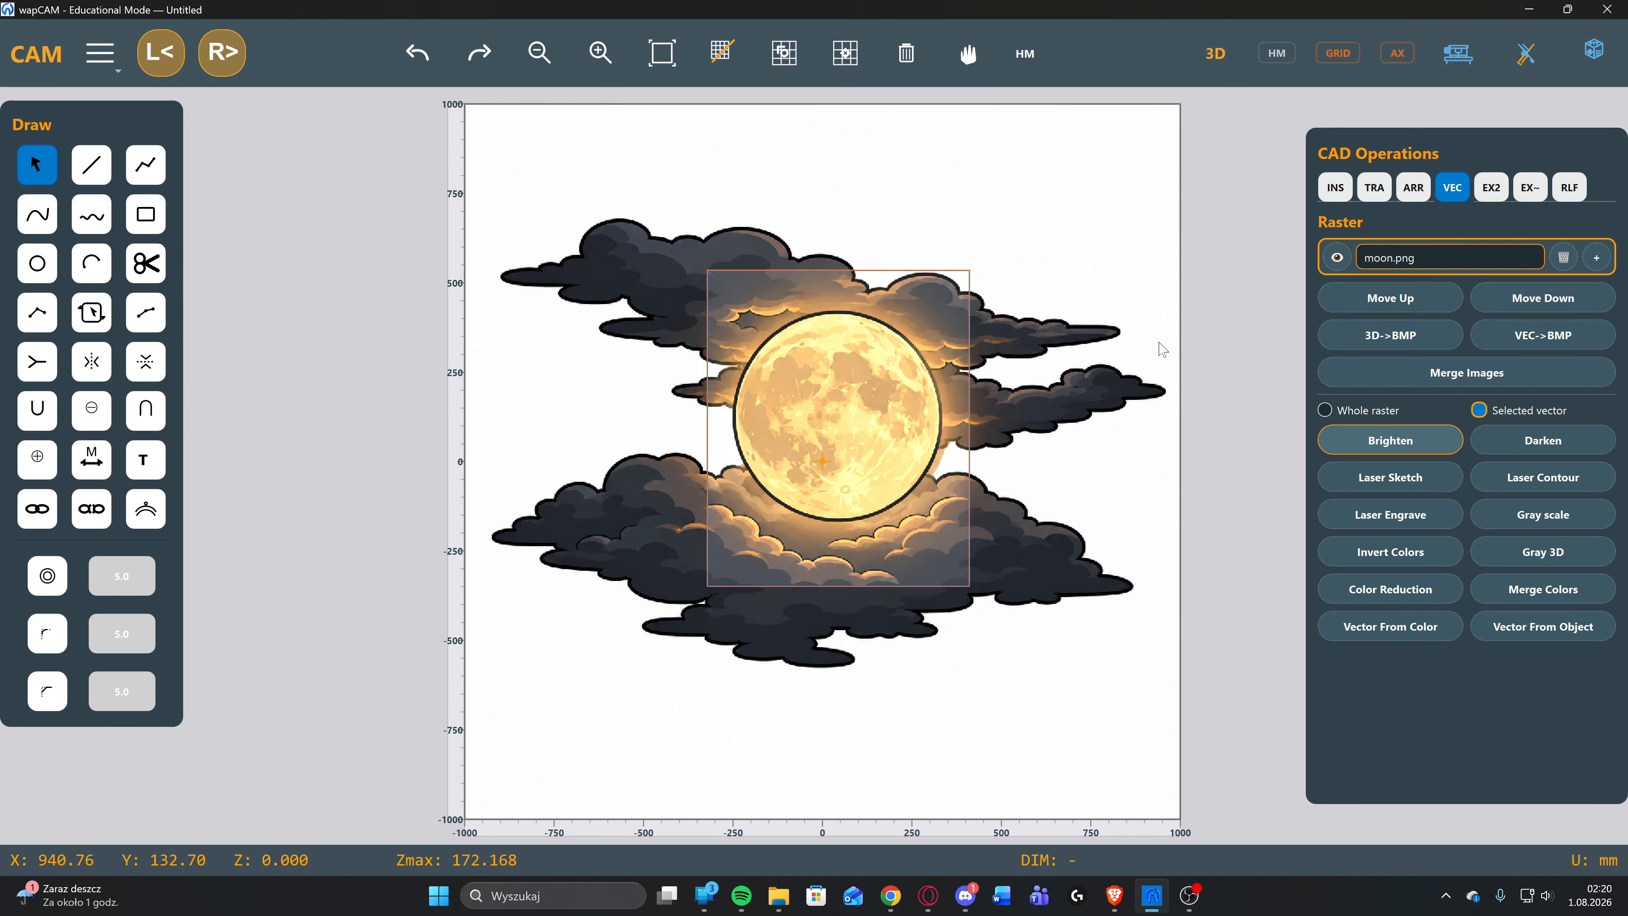
pyautogui.click(417, 53)
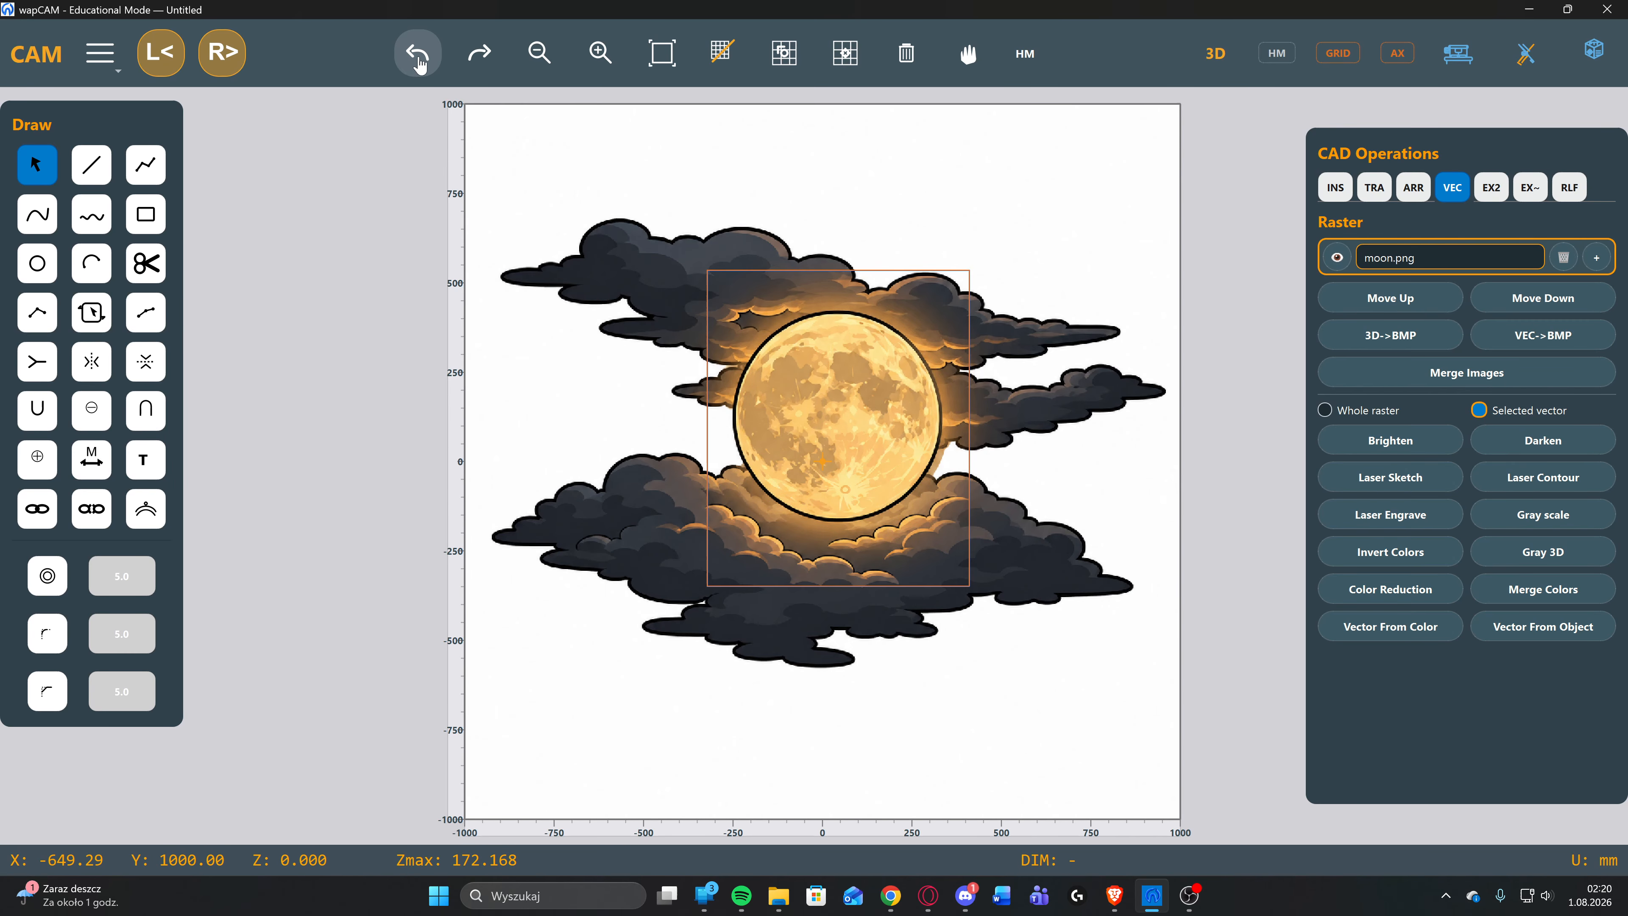
# Try darkening only the selected rectangle around the moon two times, and undo both adjustments.
pyautogui.click(1542, 441)
pyautogui.click(1541, 440)
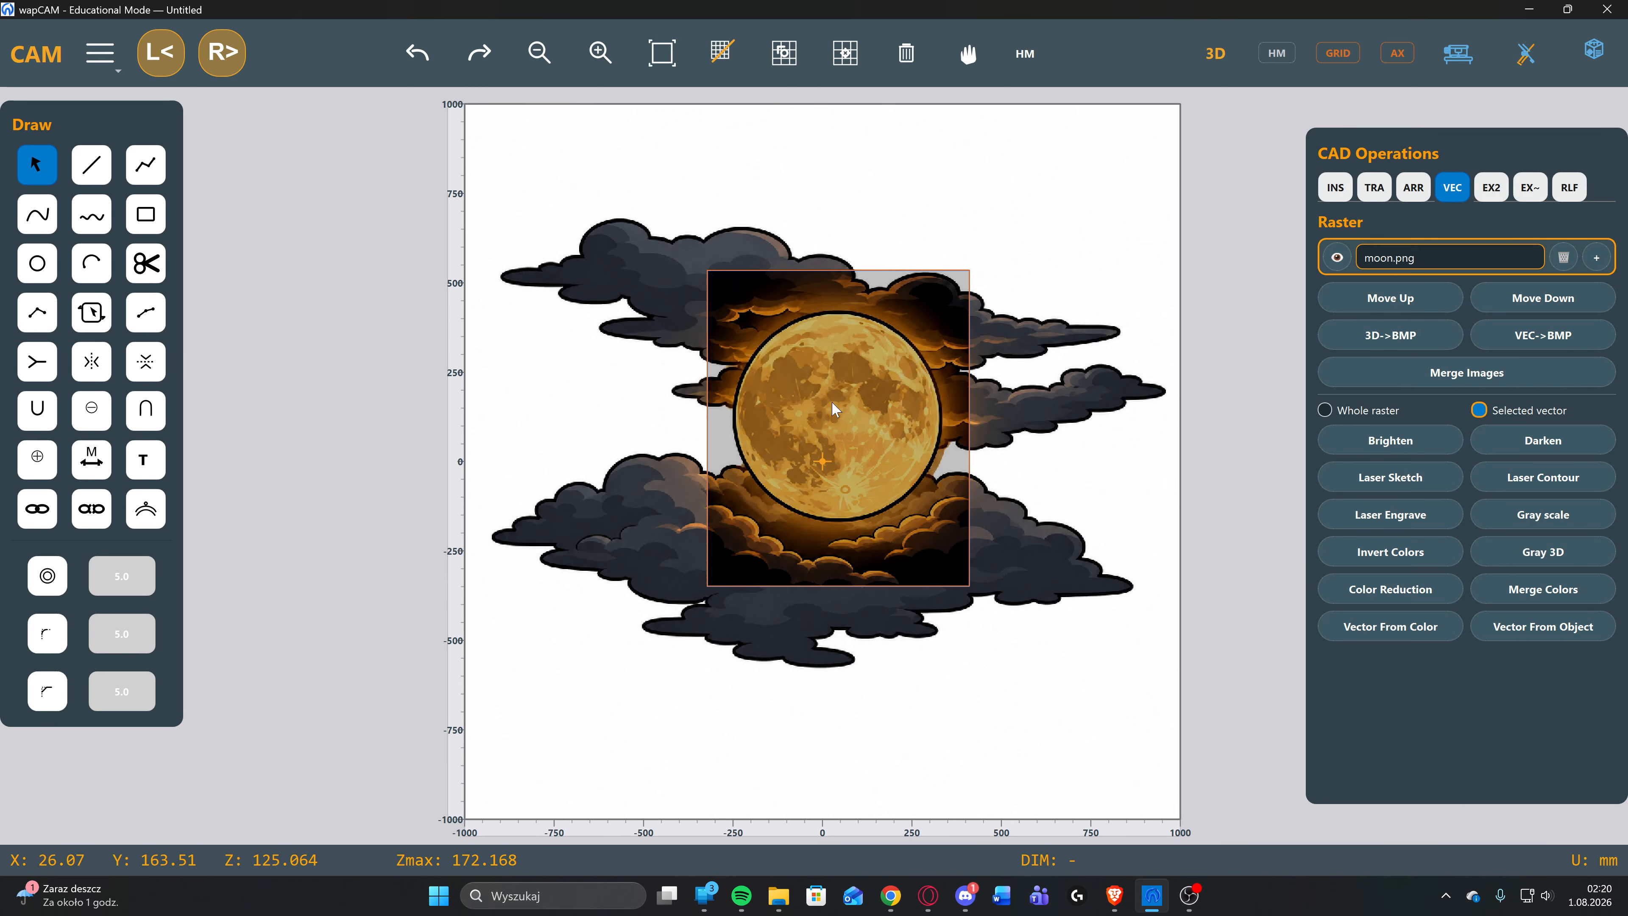
pyautogui.click(436, 60)
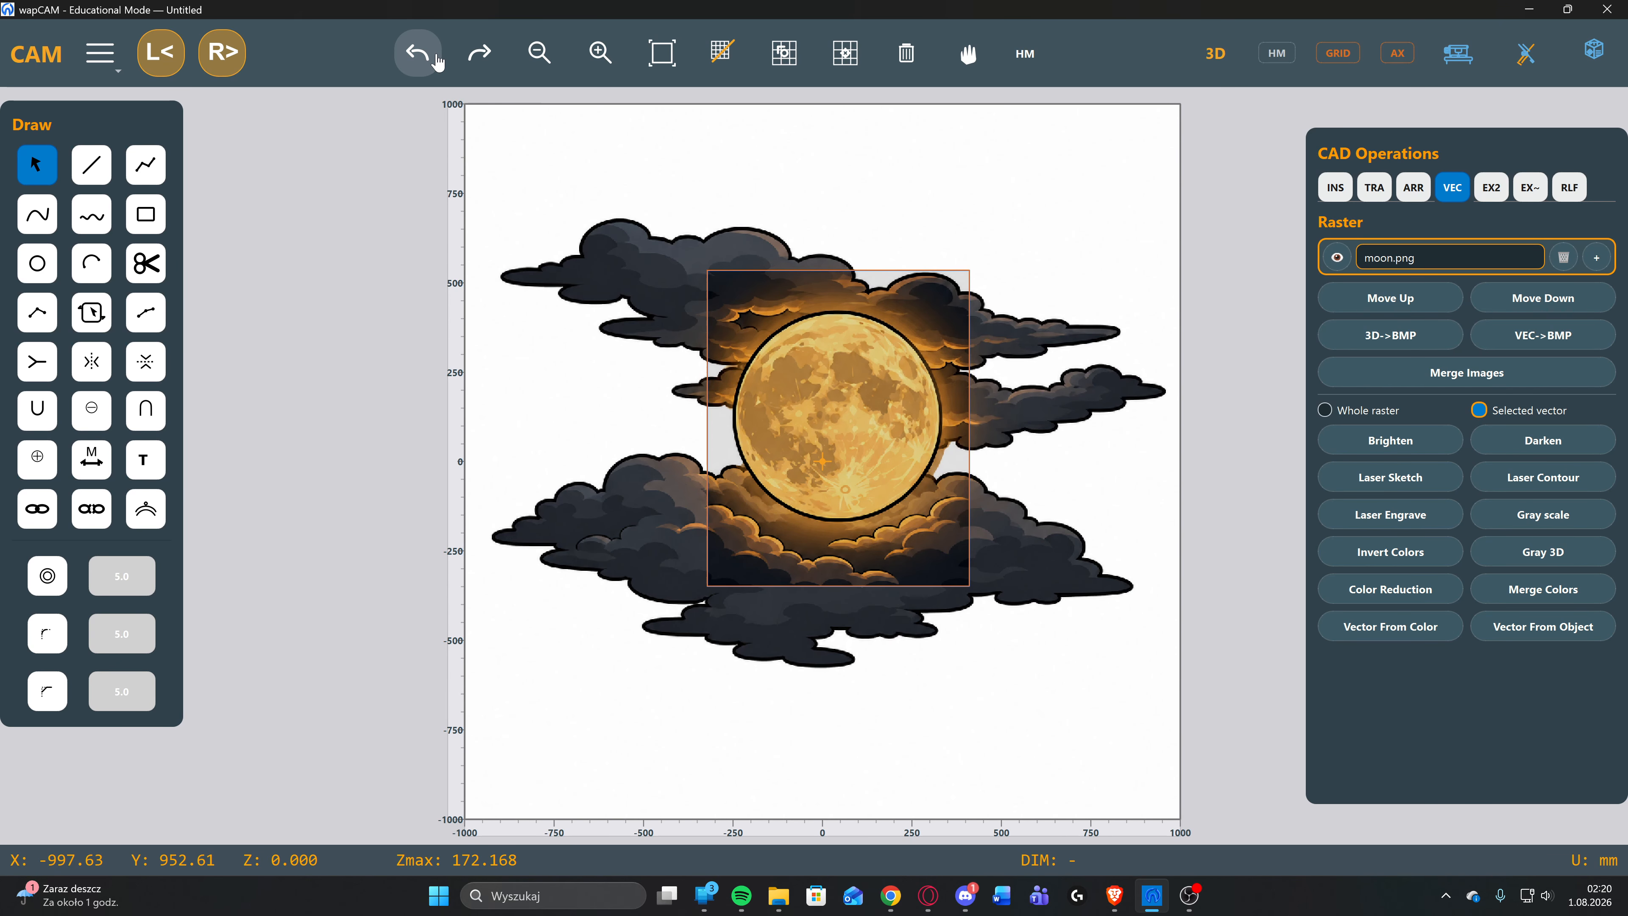
pyautogui.click(436, 59)
# Try Laser Sketch on the whole raster with contrast 1.6, edge strength 60 and smoothing 2, and undo it.
pyautogui.click(1323, 410)
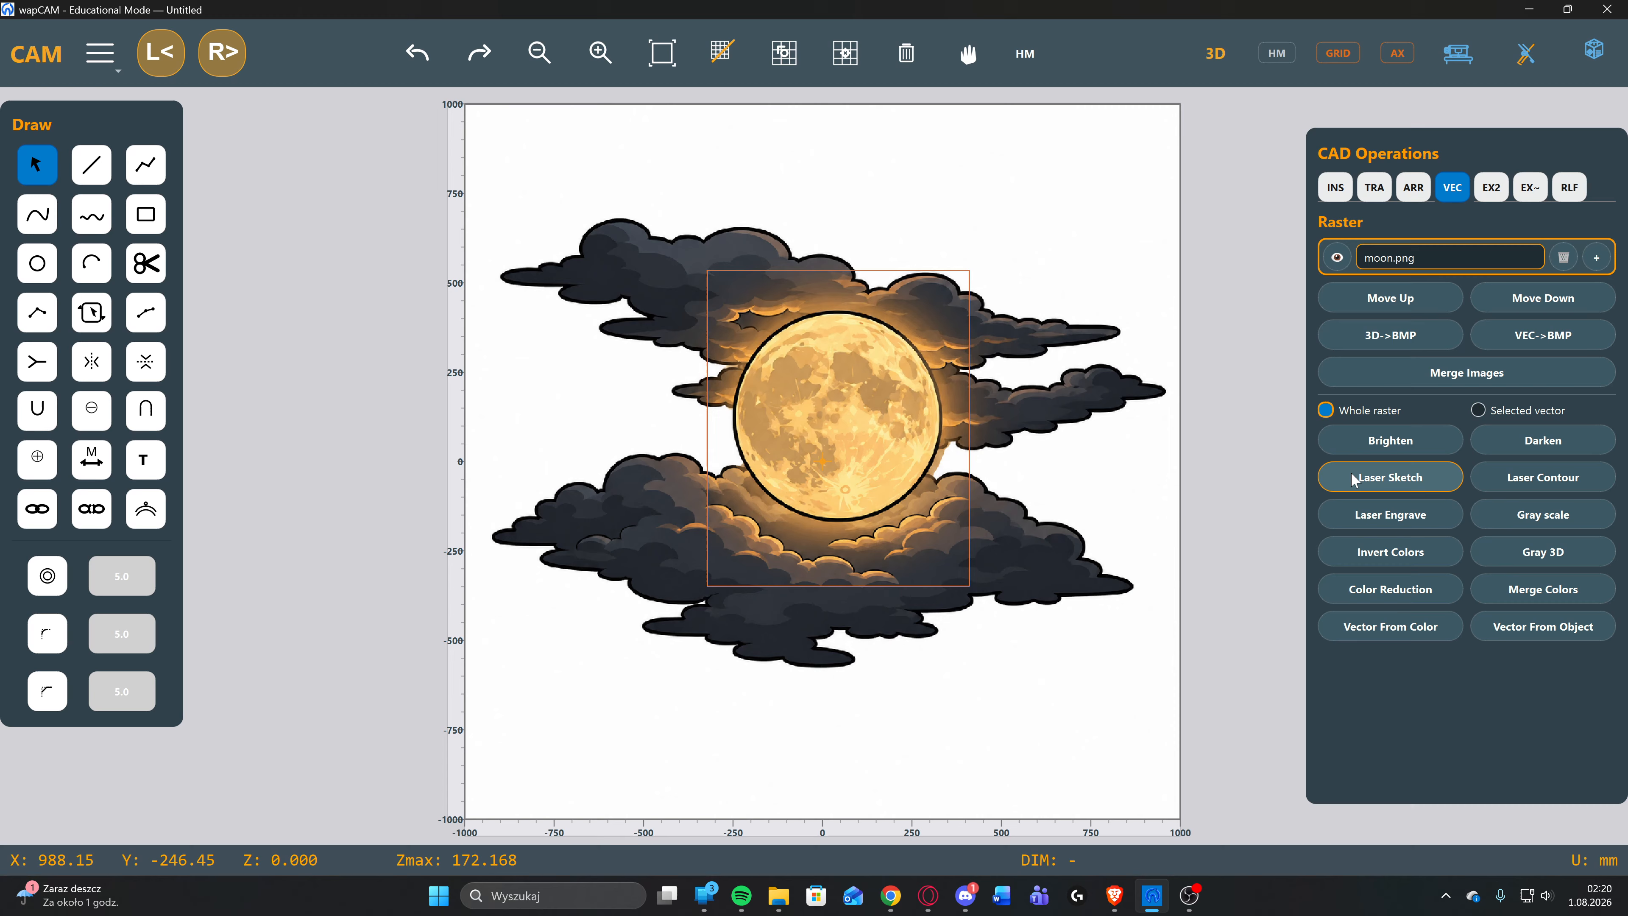
pyautogui.click(1374, 482)
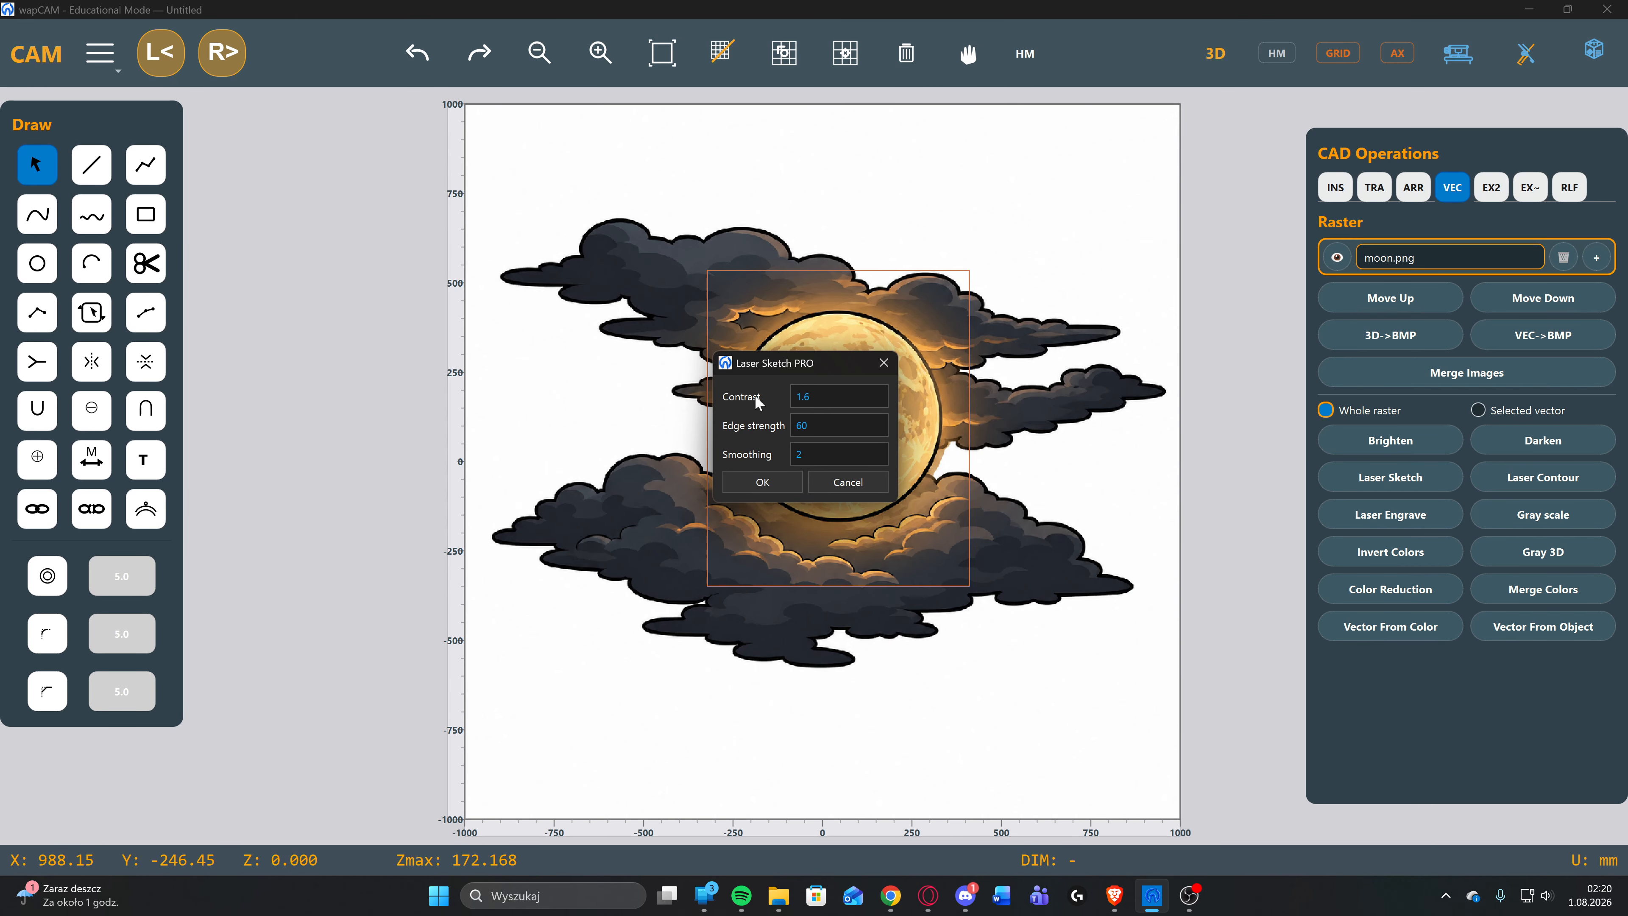
pyautogui.click(764, 482)
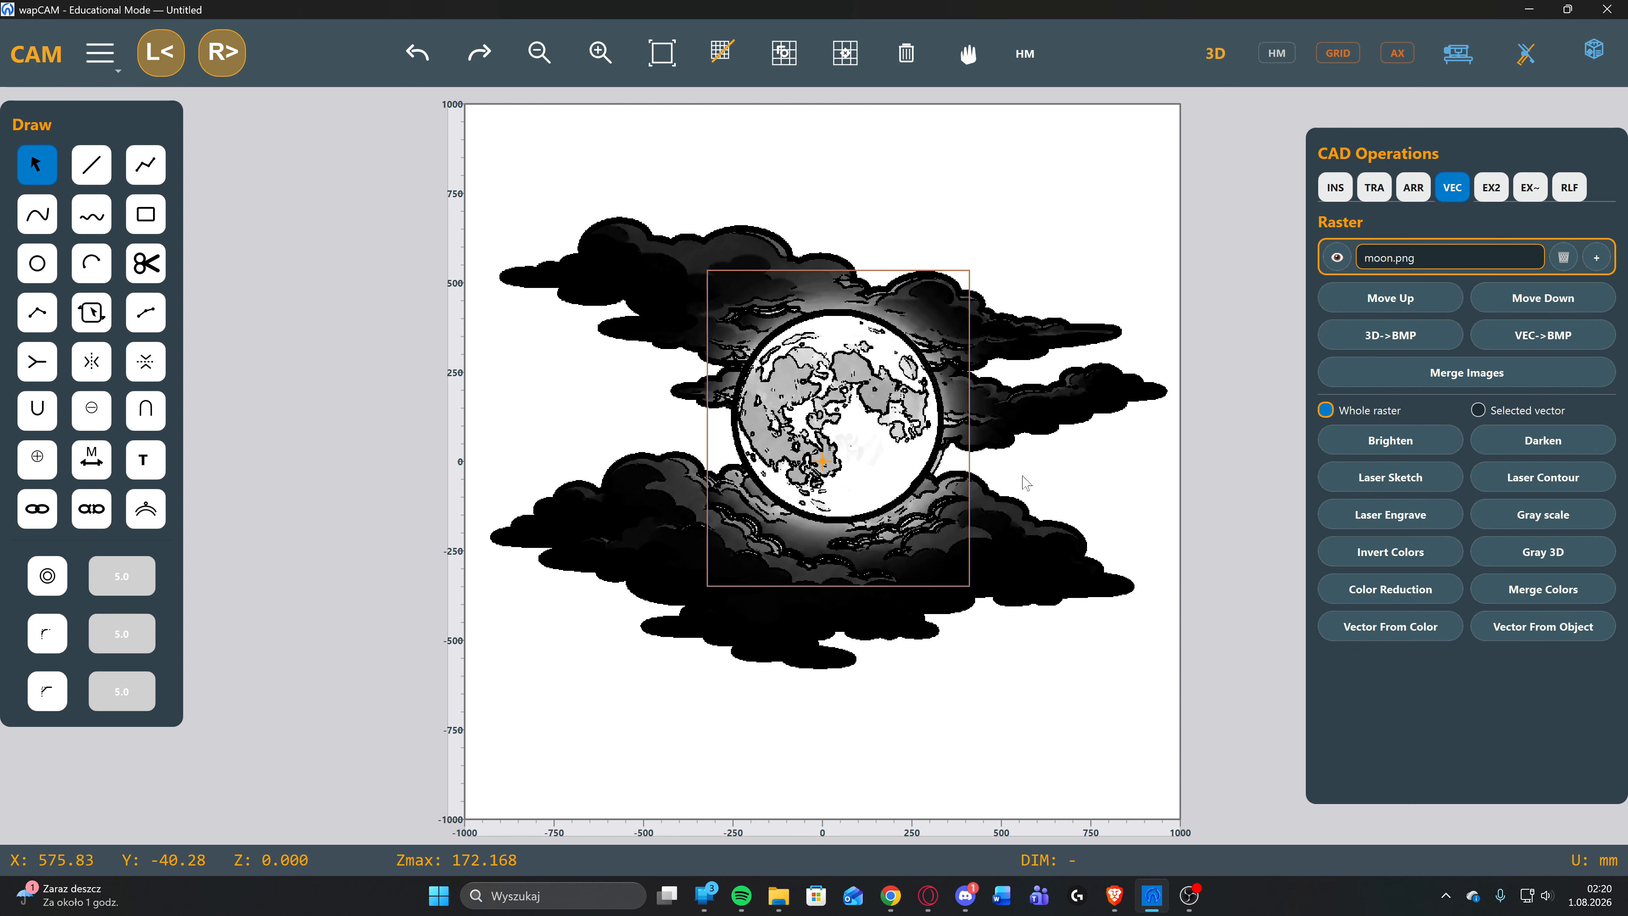
pyautogui.click(416, 54)
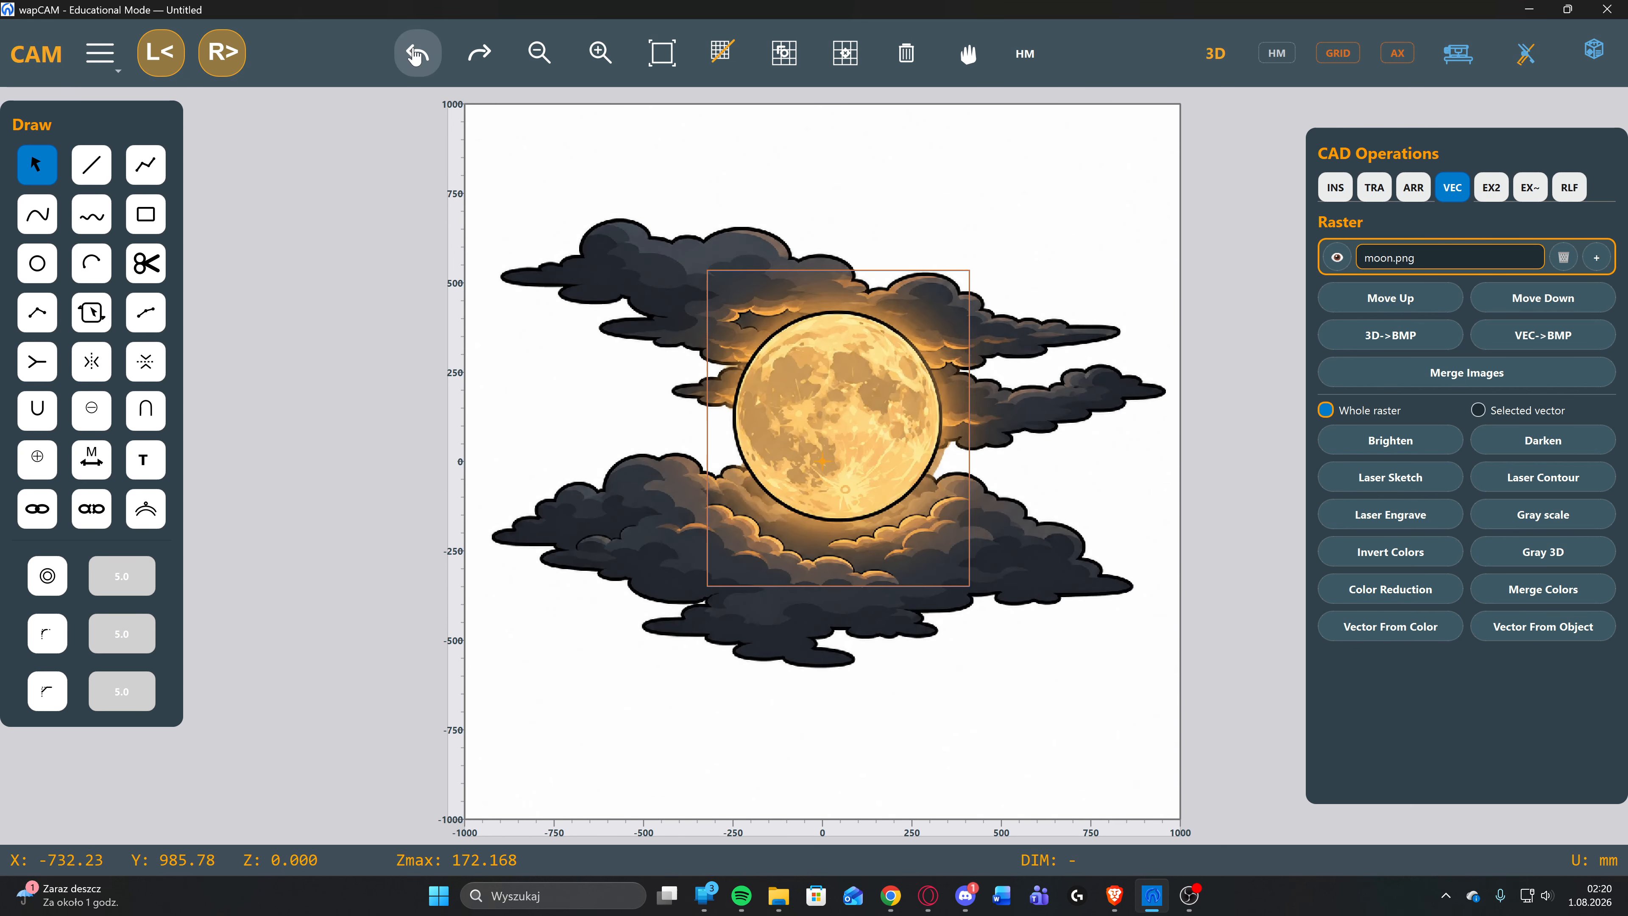
# Try Laser Sketch with its default settings on only the selected vector's area, and undo it.
pyautogui.click(1478, 410)
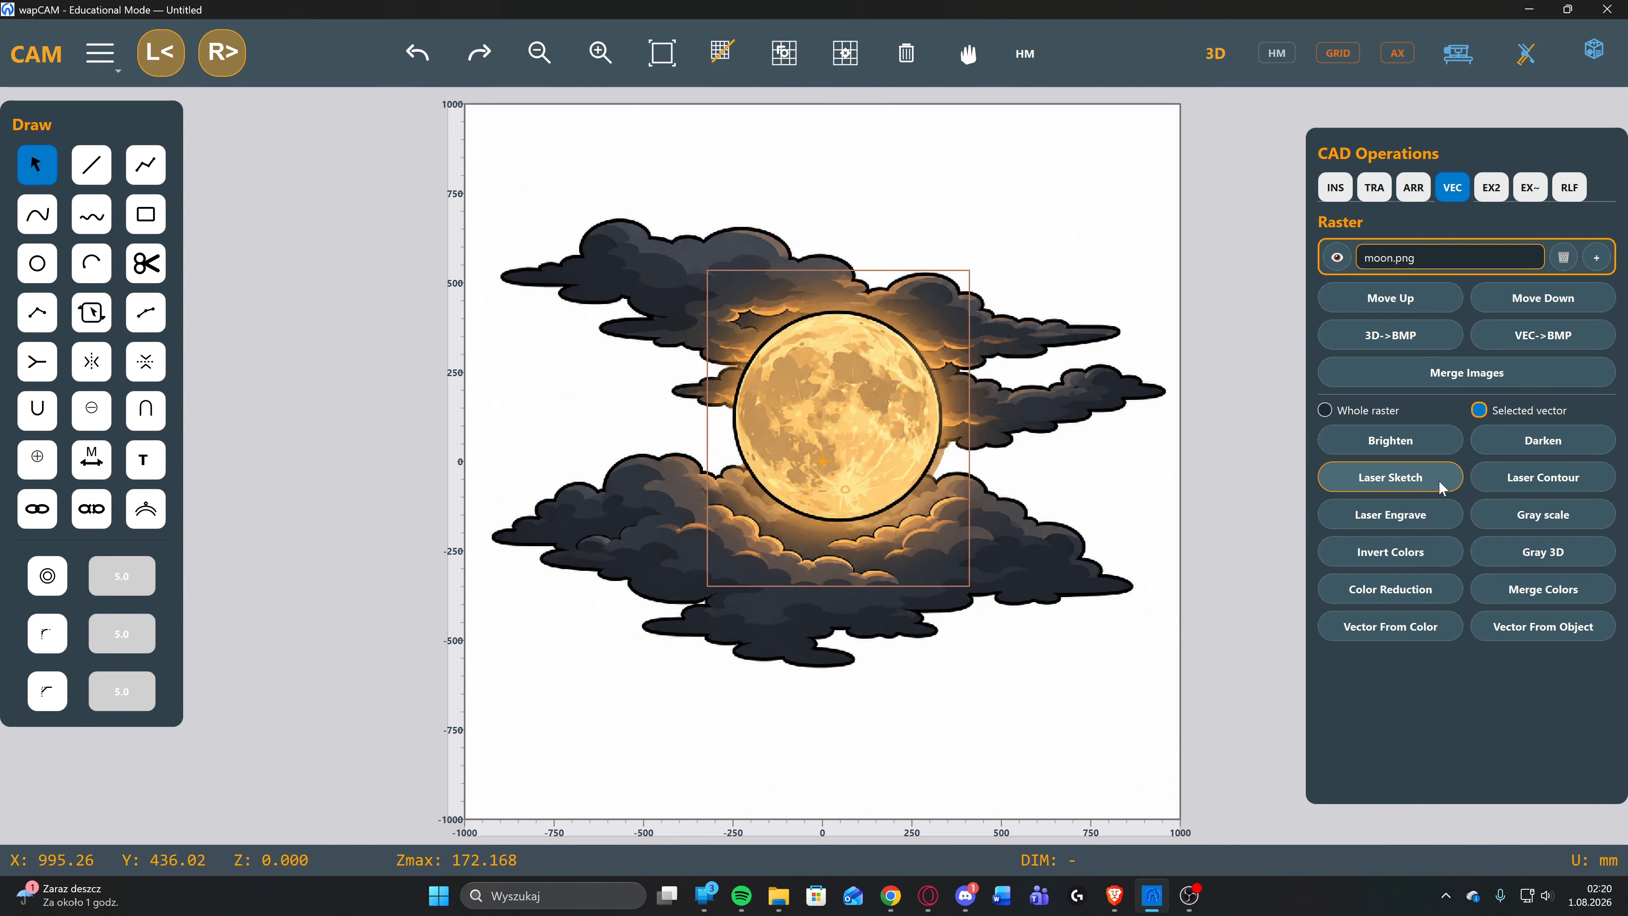
pyautogui.click(1388, 478)
pyautogui.click(763, 490)
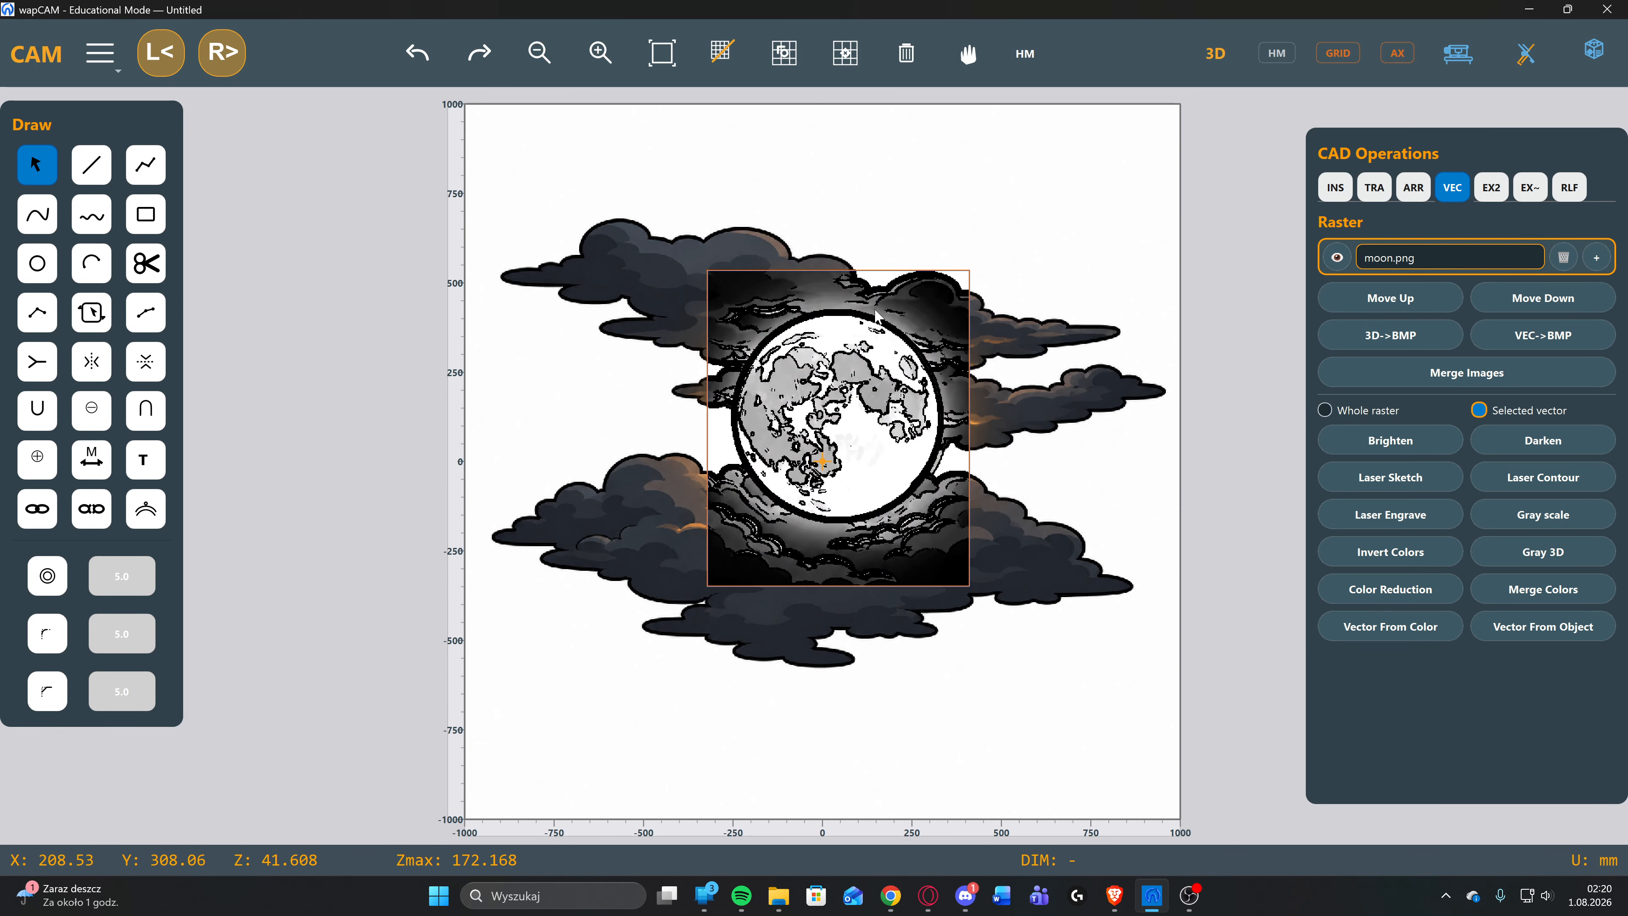
pyautogui.click(423, 57)
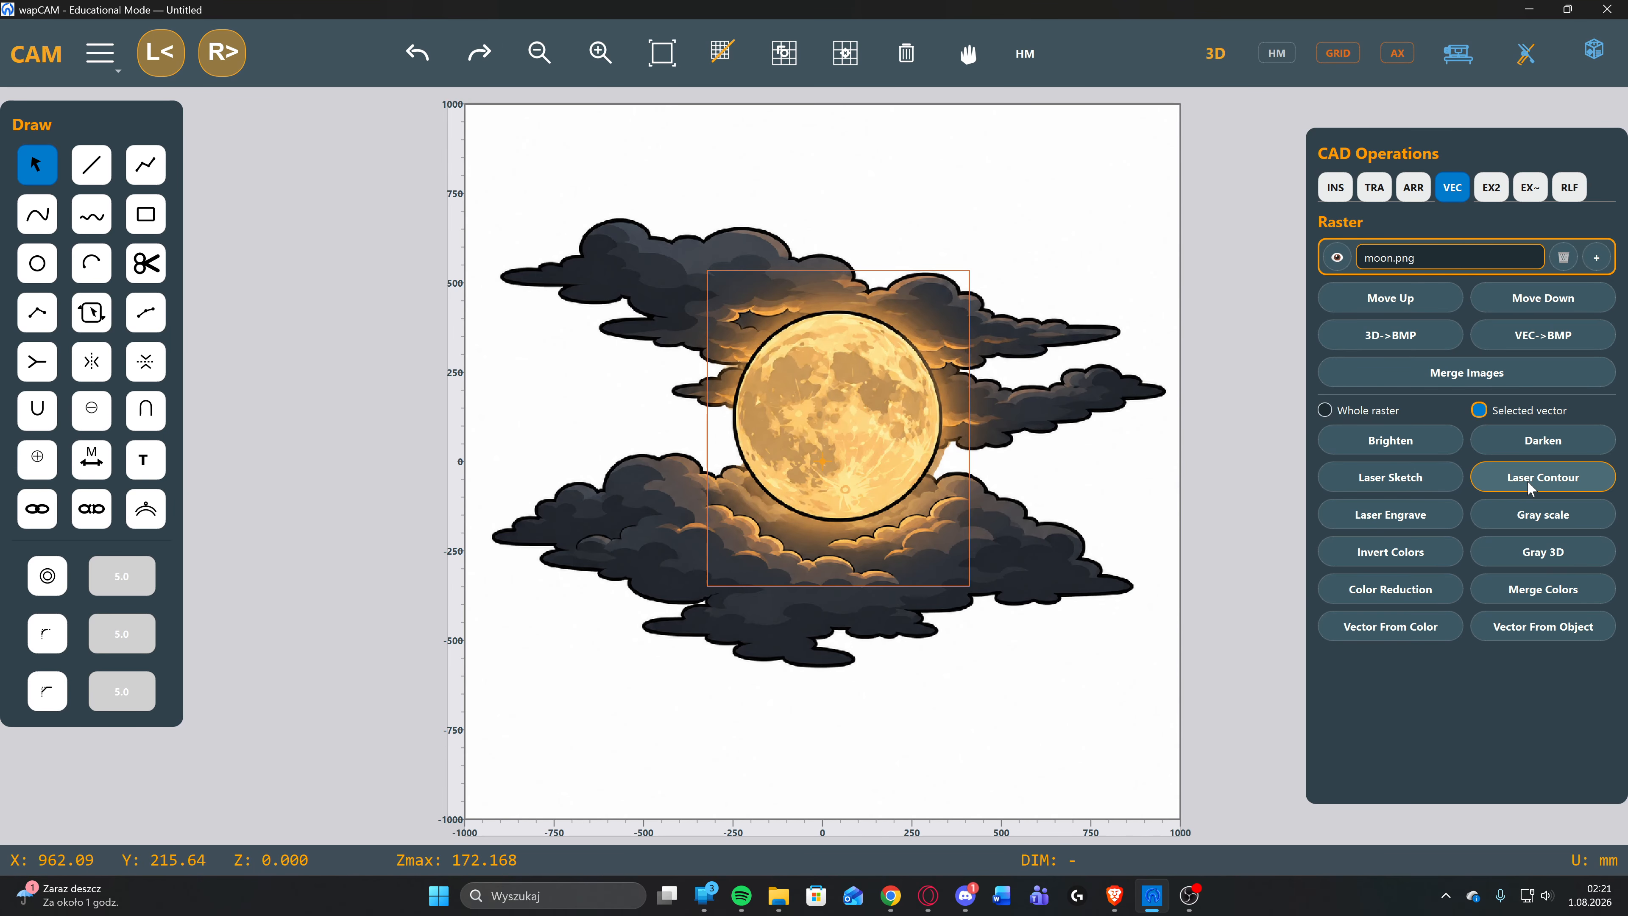
# Try Laser Contour on the whole raster with edge threshold 60 and smoothing 1, and undo it.
pyautogui.click(1324, 410)
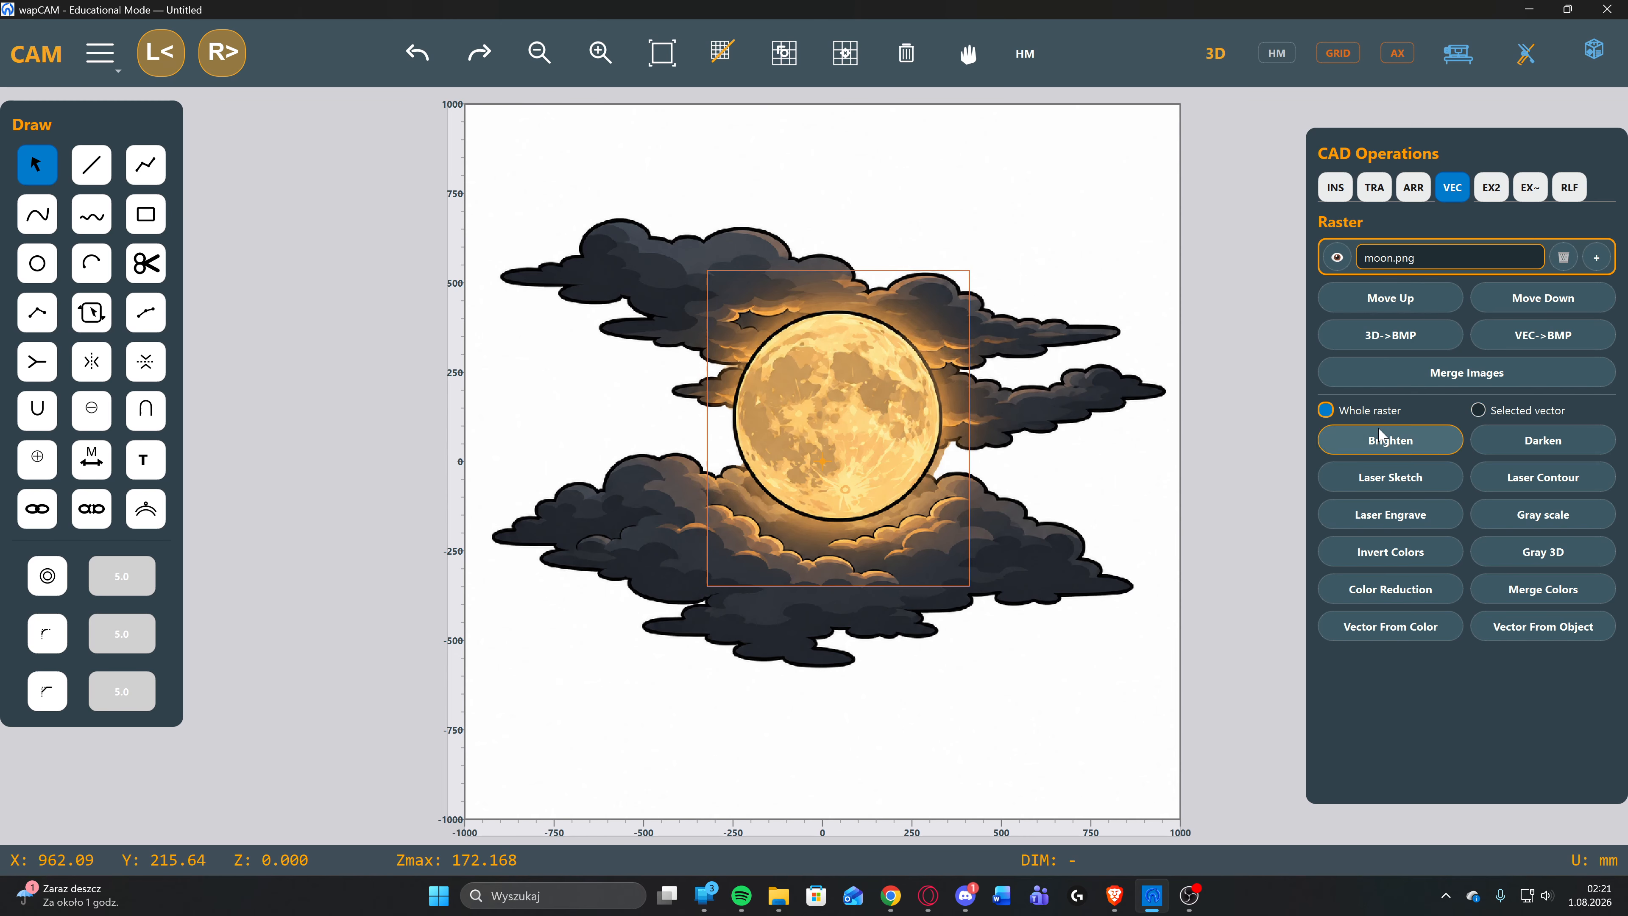
pyautogui.click(1540, 482)
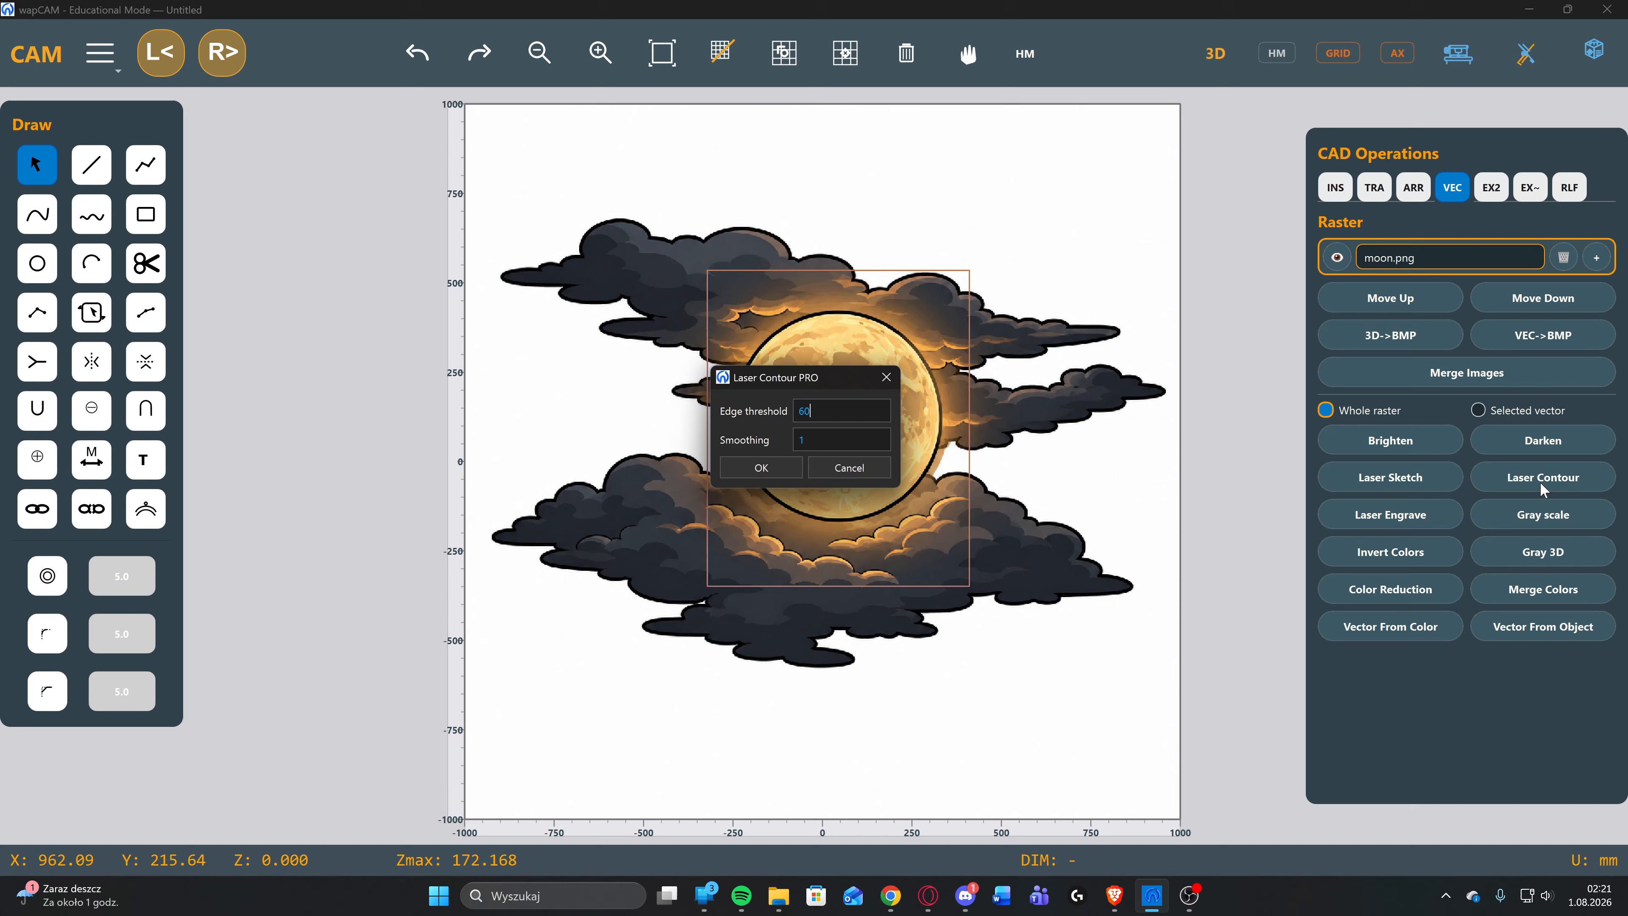
pyautogui.click(763, 470)
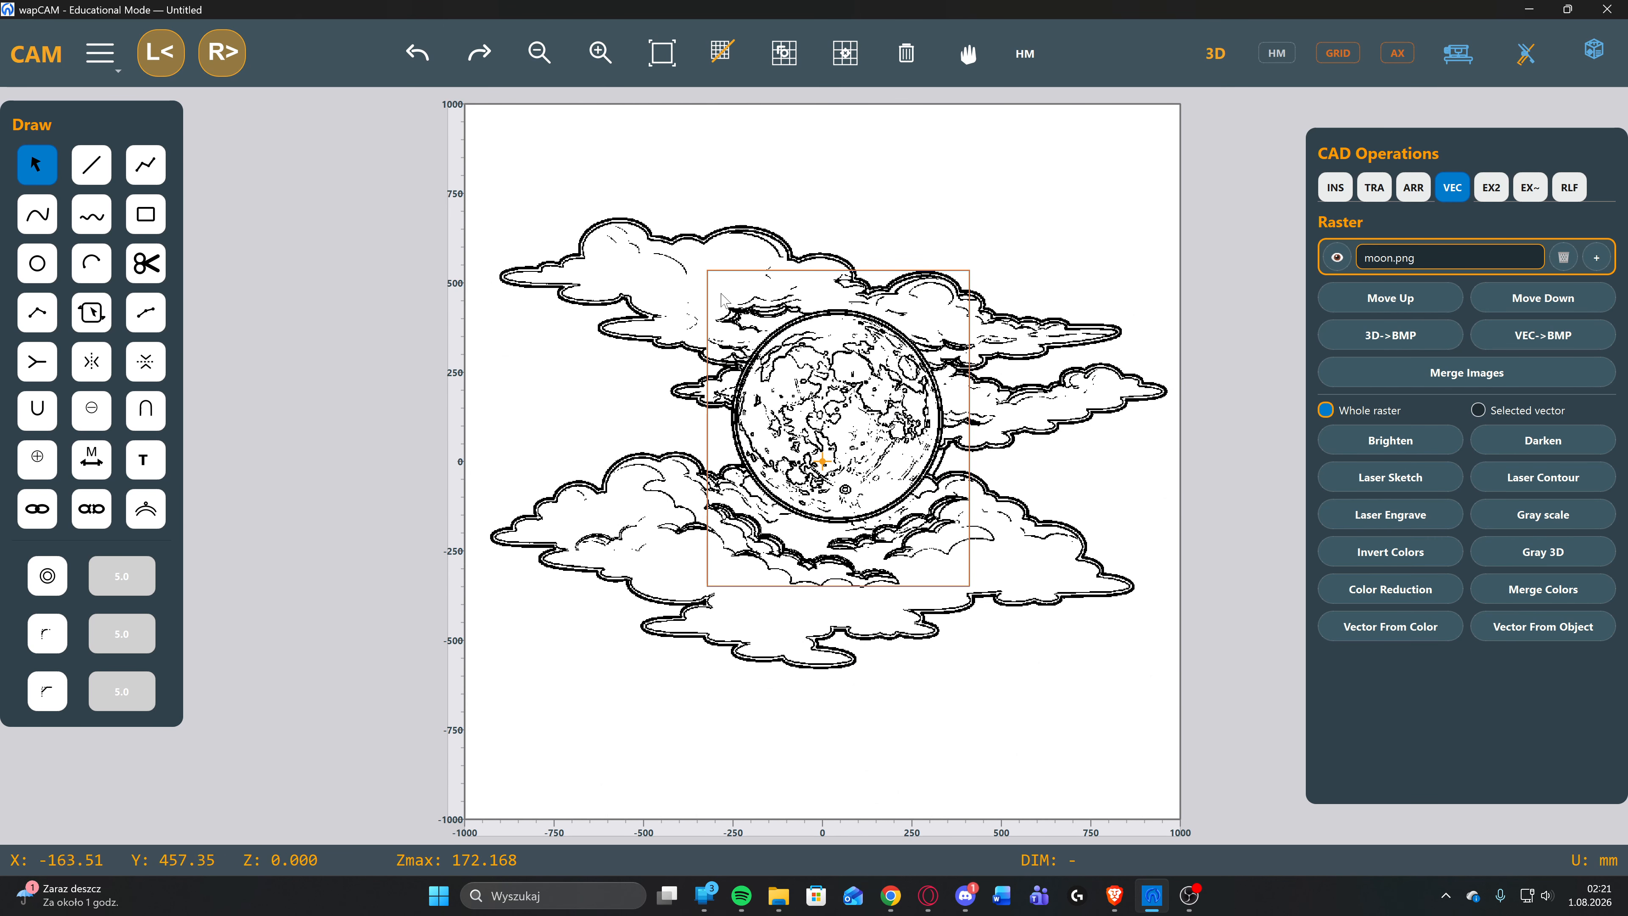
pyautogui.click(418, 55)
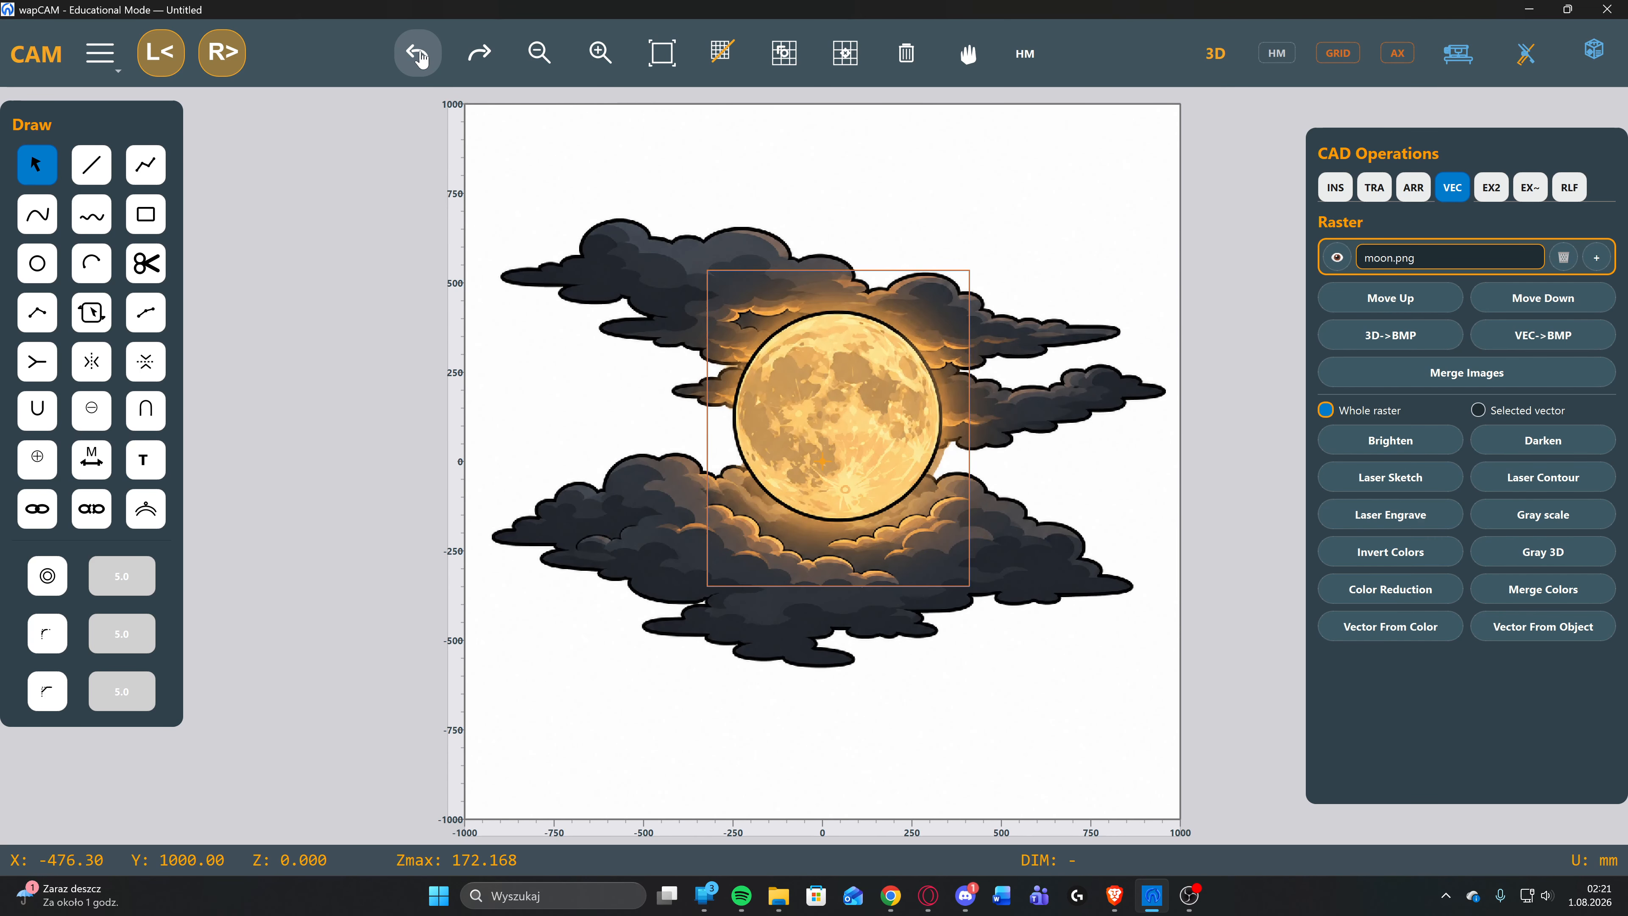
# Try Laser Contour with edge threshold 60 and smoothing 1 inside the selected vector only, and undo it.
pyautogui.click(1479, 410)
pyautogui.click(1529, 486)
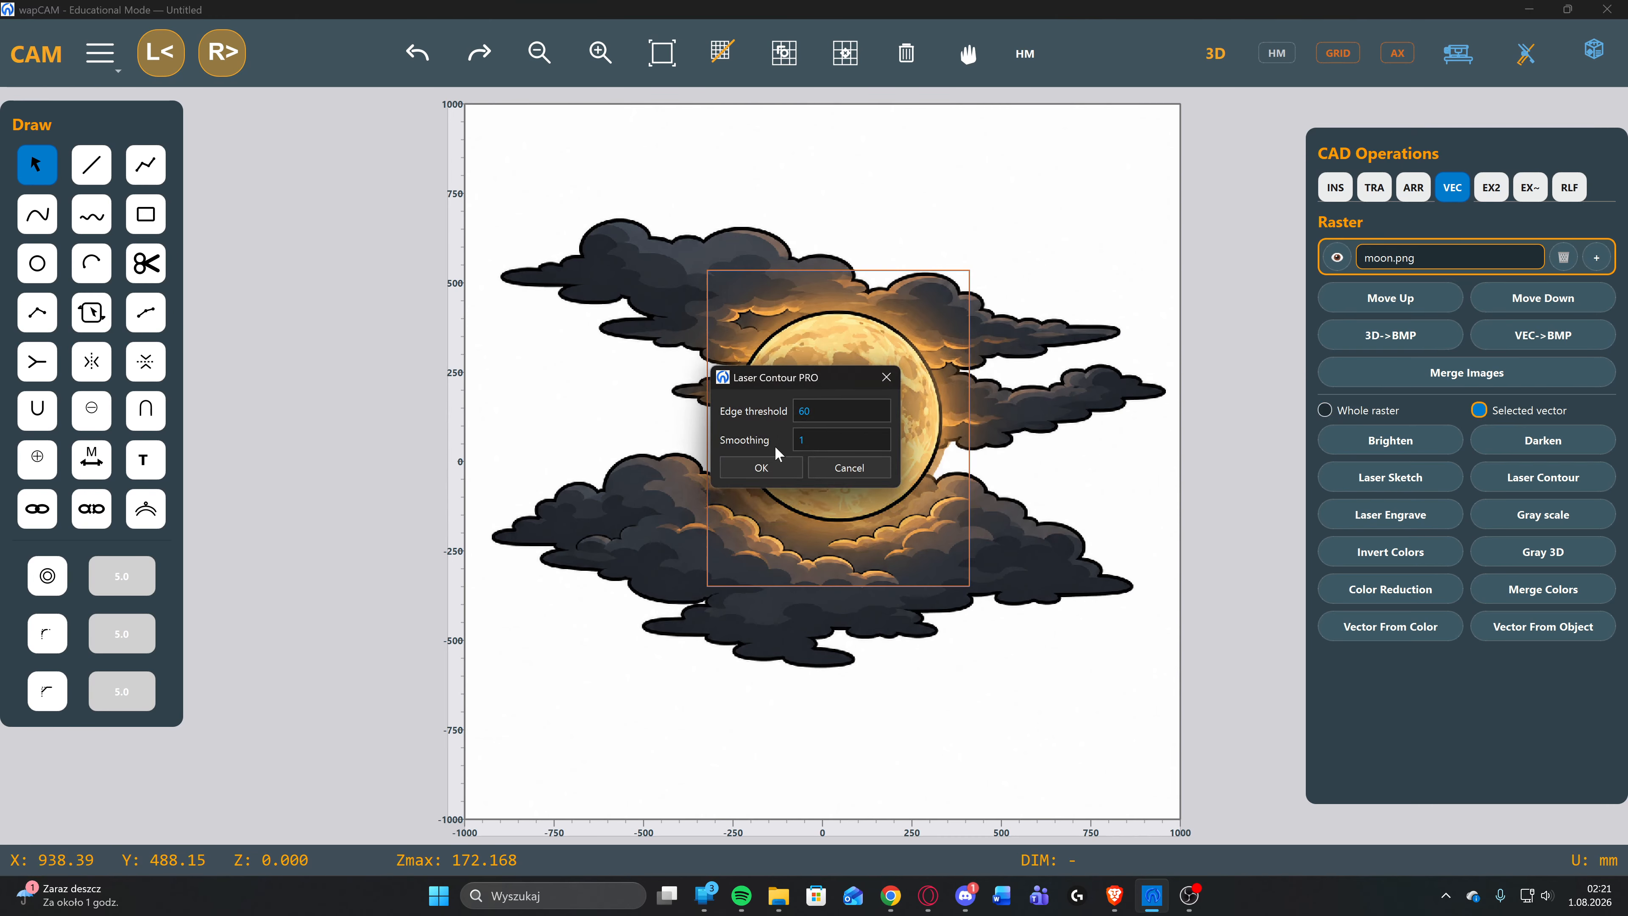
pyautogui.click(765, 456)
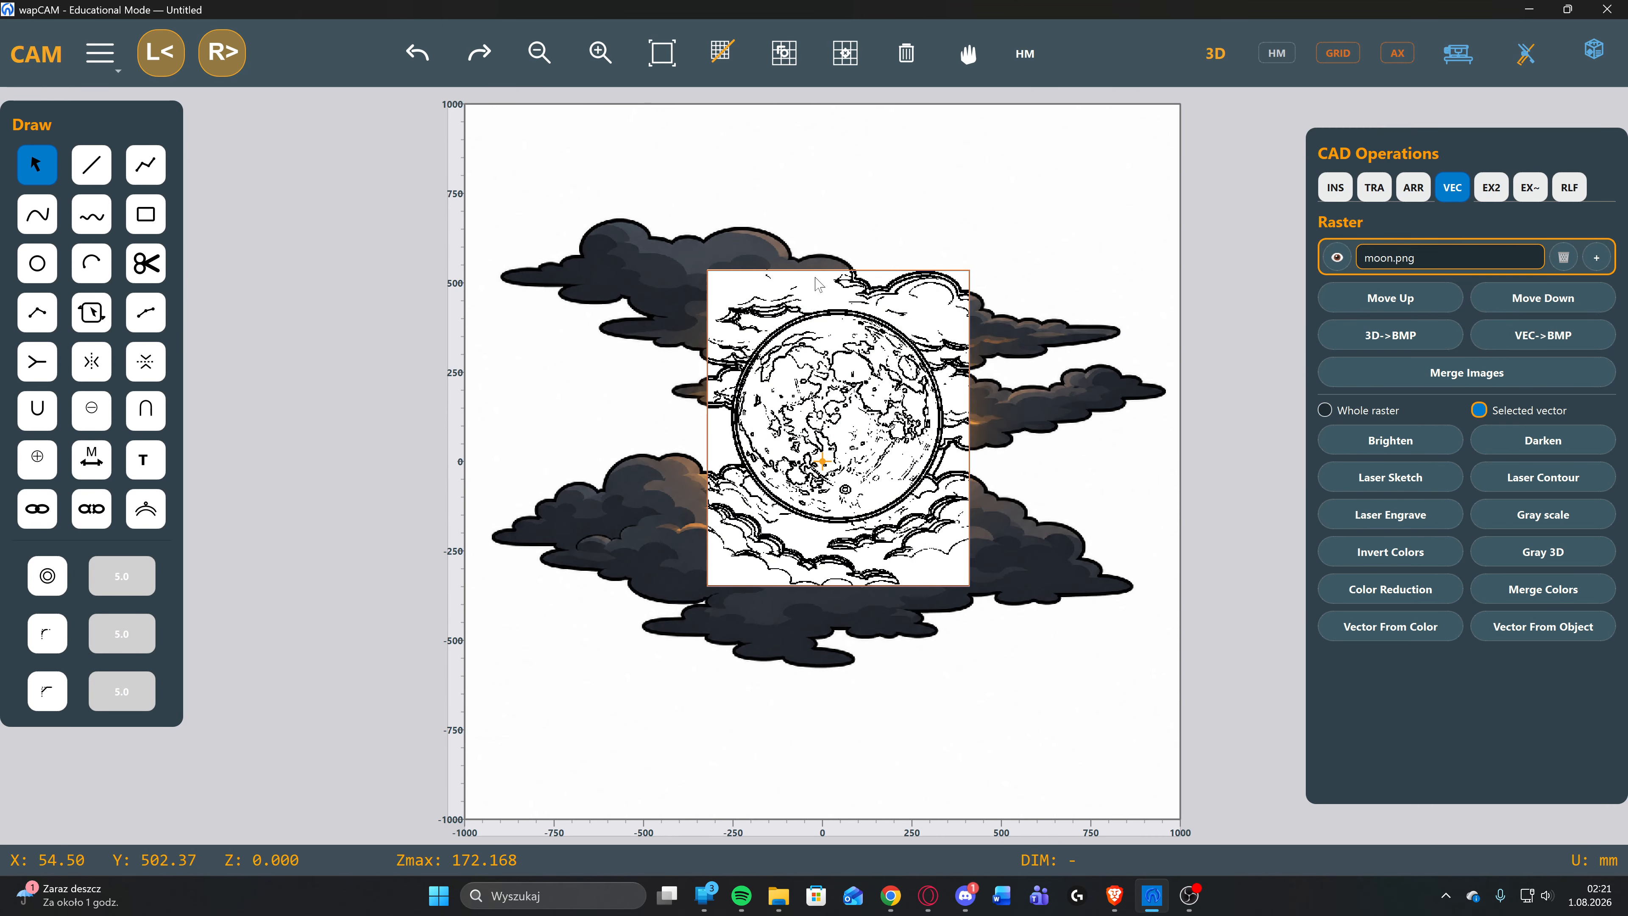
pyautogui.click(417, 52)
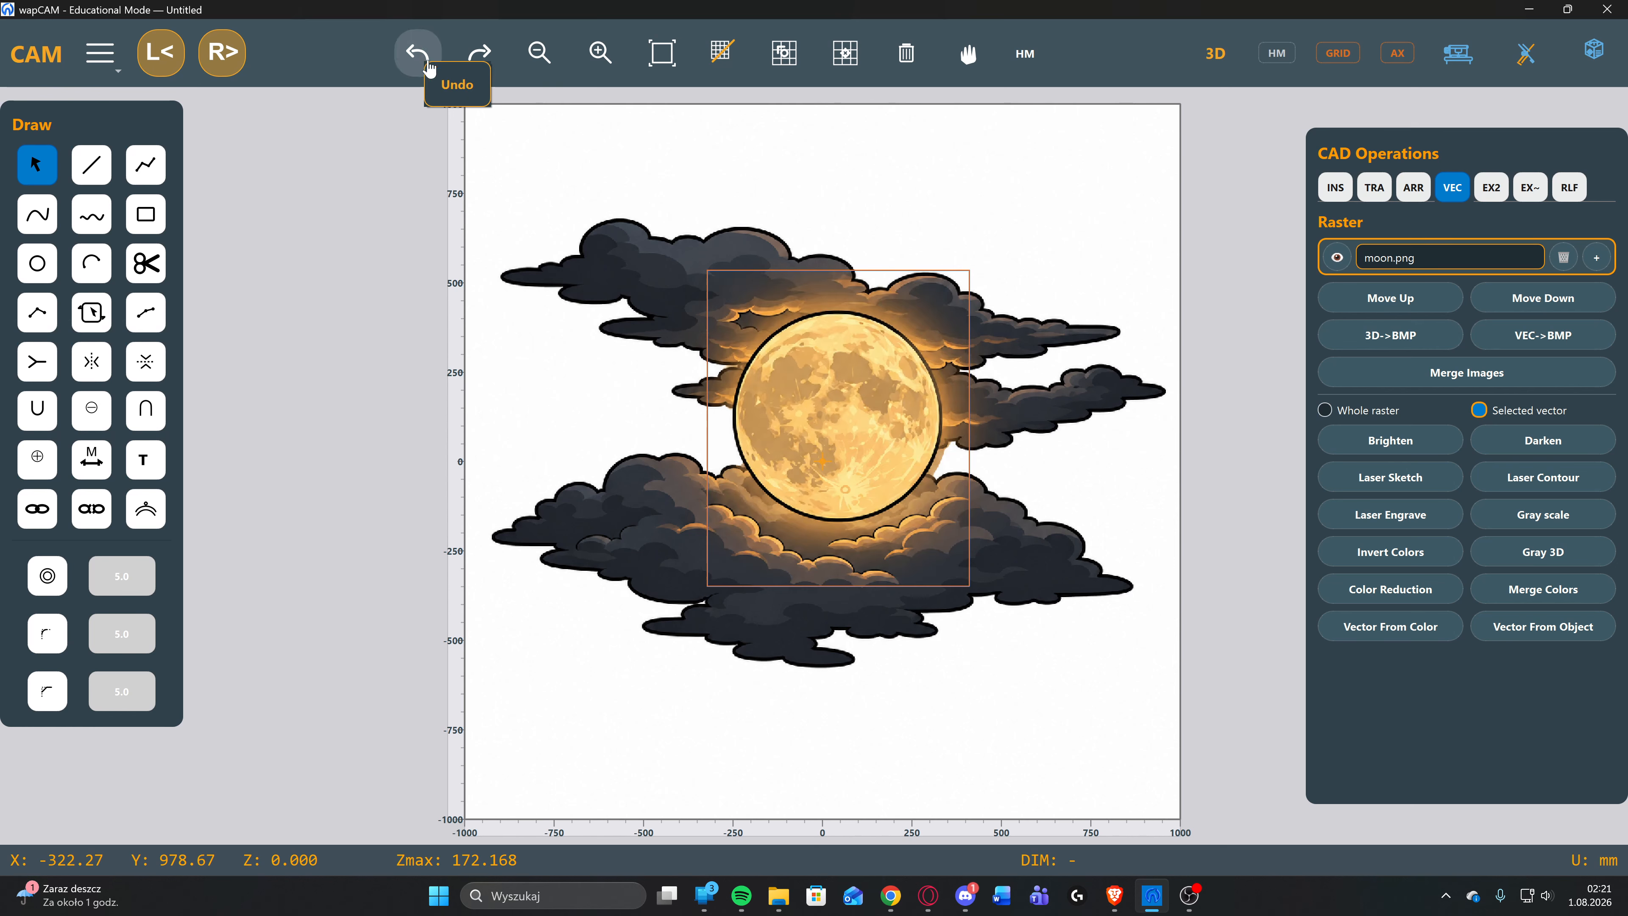
# Try Laser Engrave on the whole raster in Adaptive Hatch mode with density 8, gamma 1.15 and angle 45, and undo it.
pyautogui.click(1325, 411)
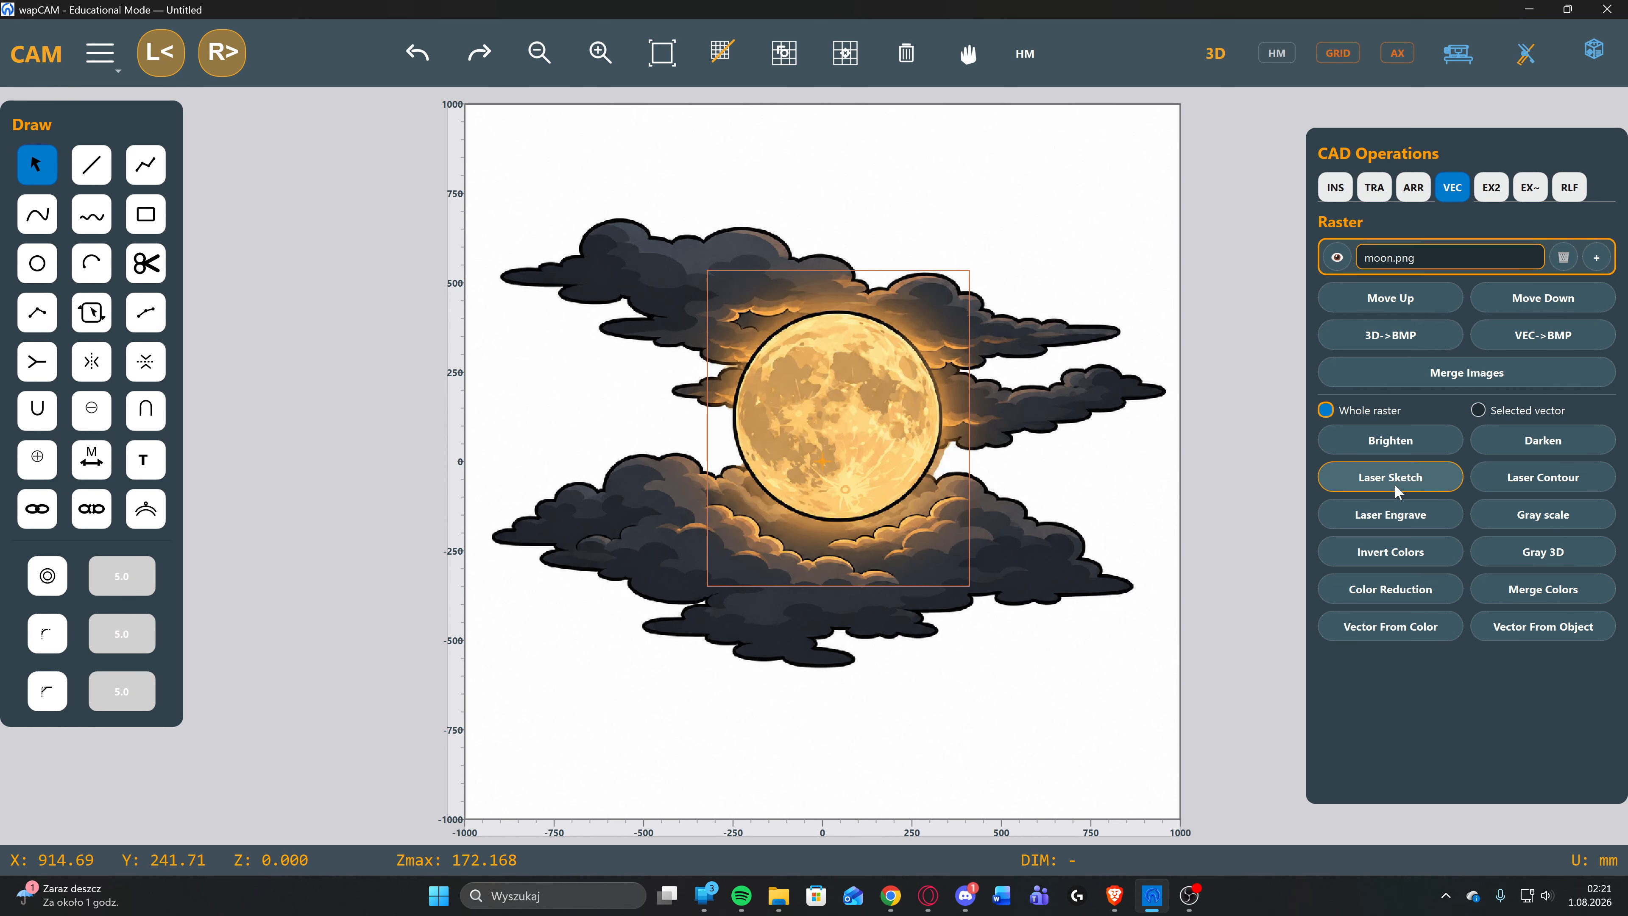
pyautogui.click(1390, 514)
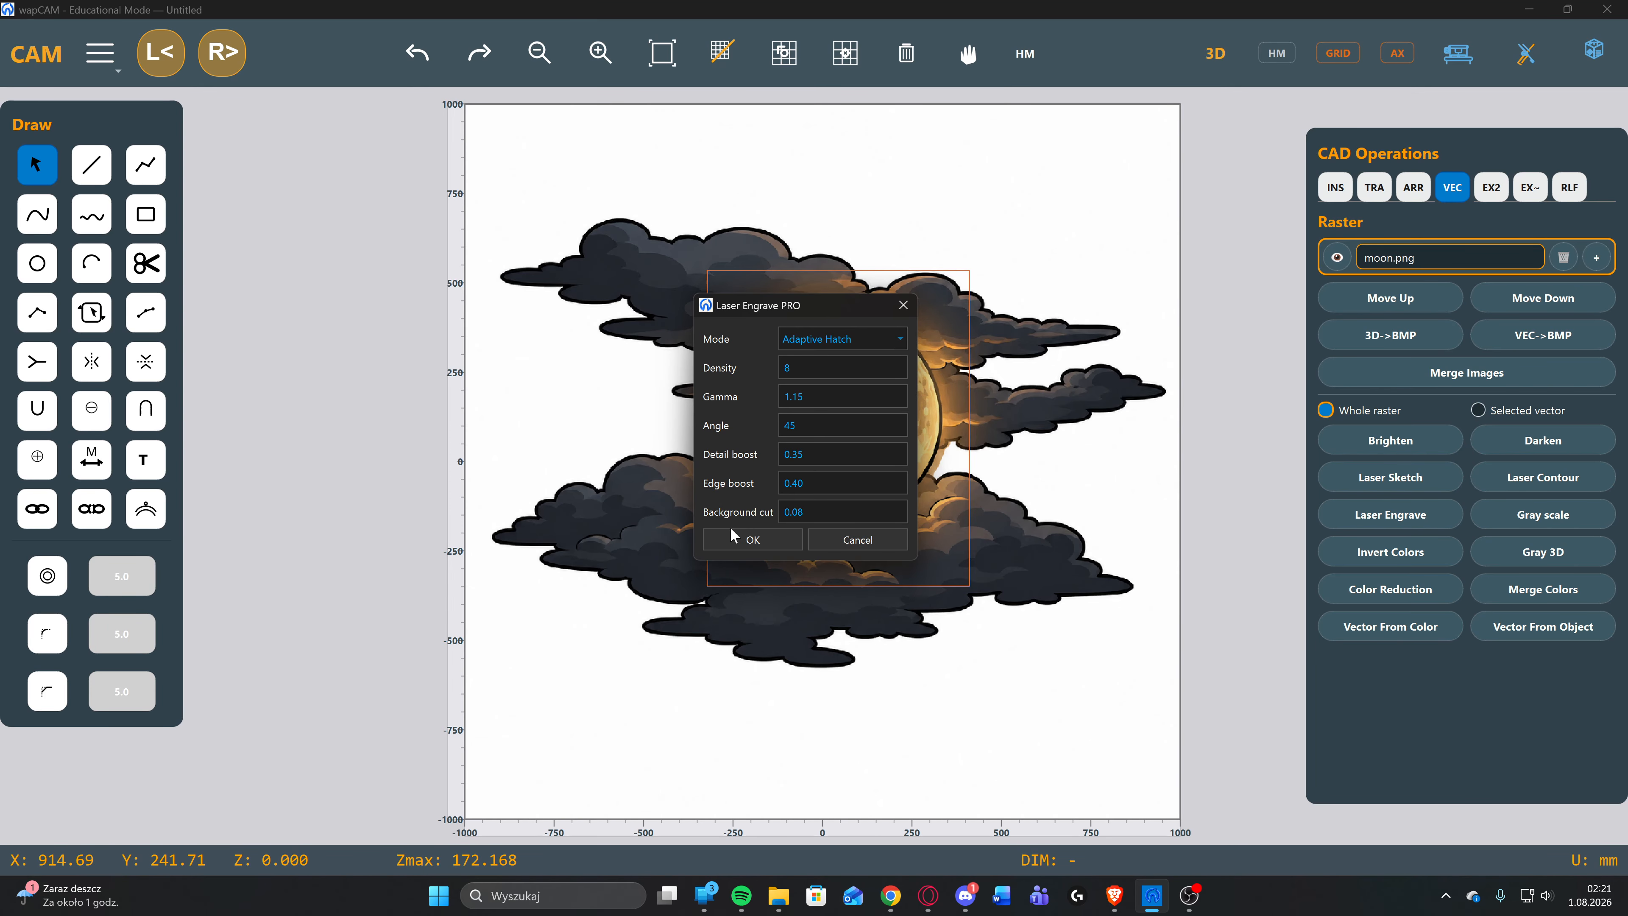
pyautogui.click(730, 539)
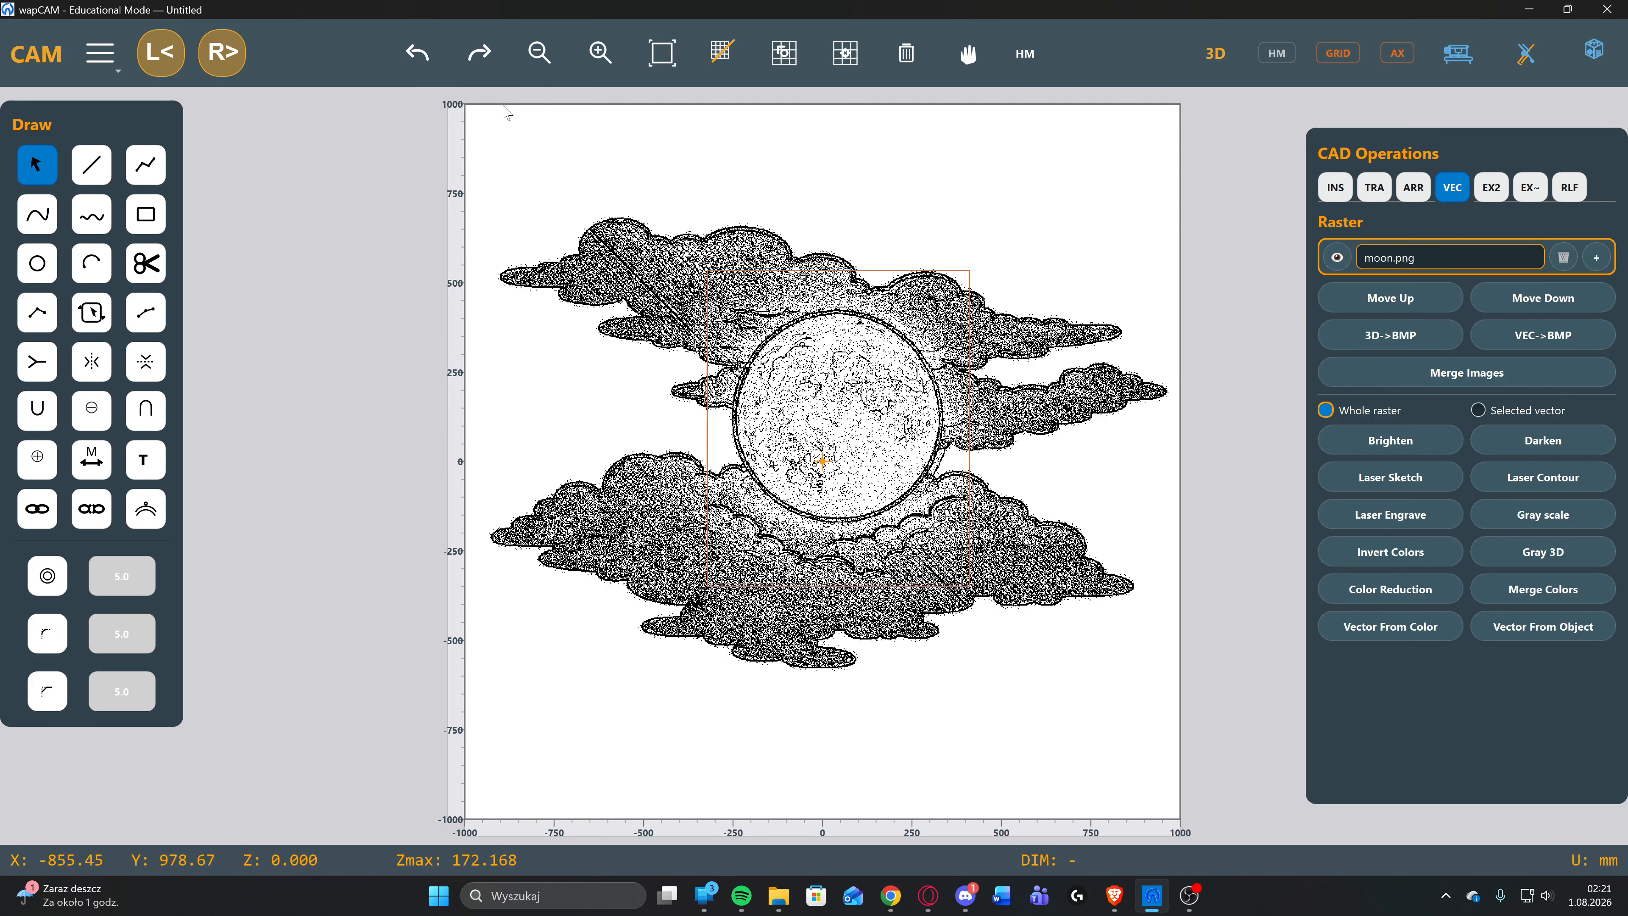
pyautogui.click(418, 52)
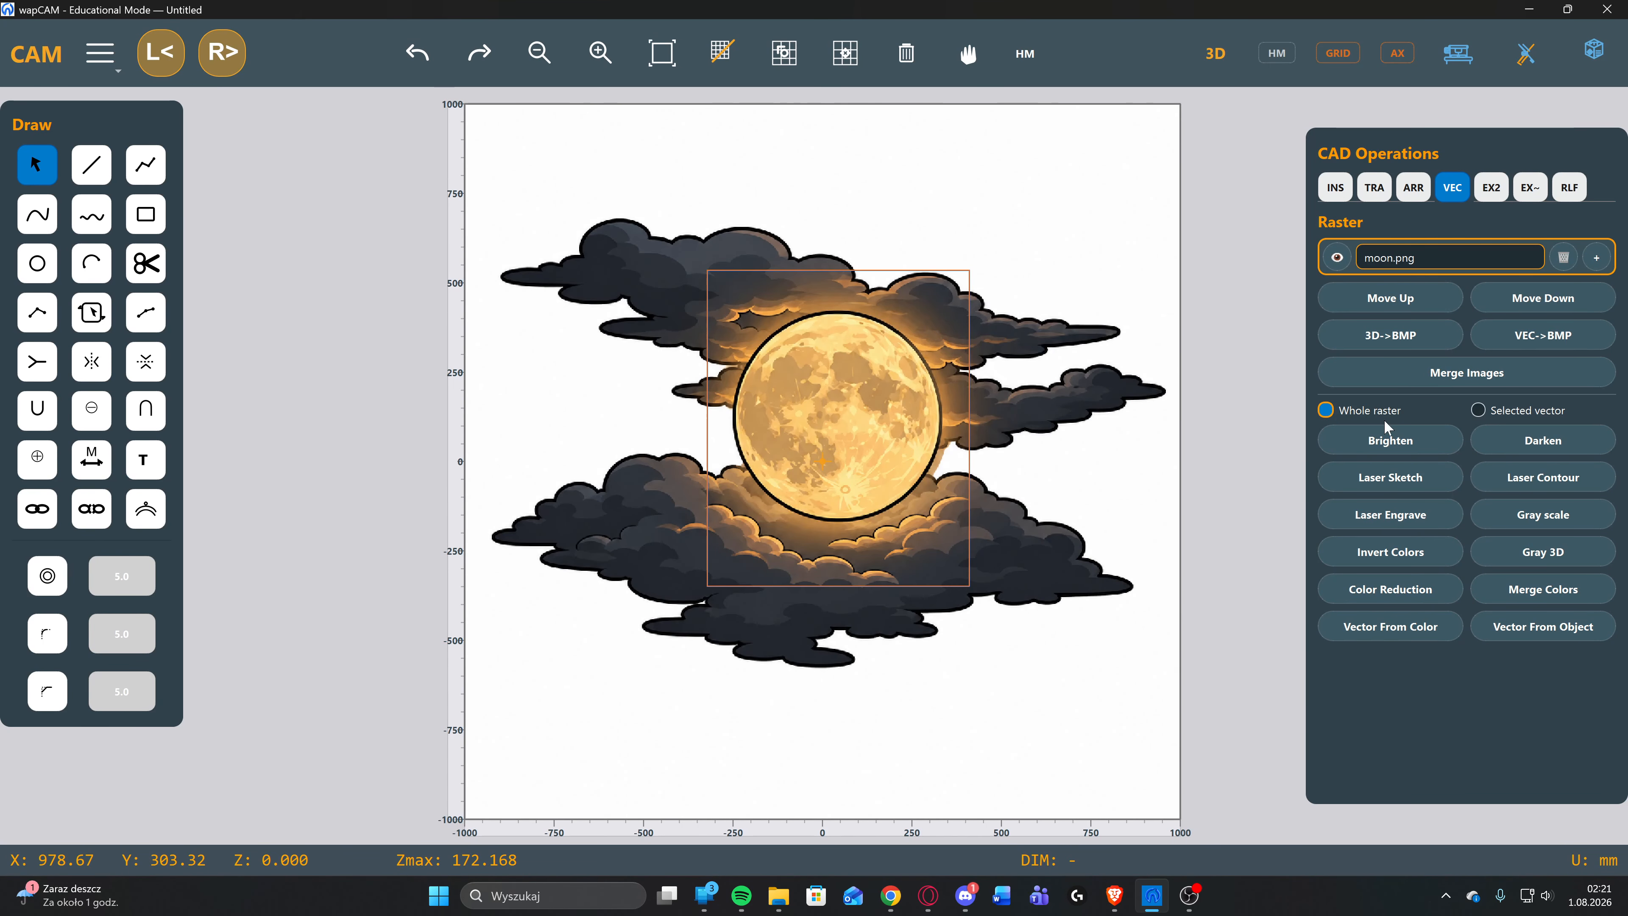
# Try Laser Engrave in Adaptive Hatch mode inside the selected vector only, and undo it.
pyautogui.click(1478, 410)
pyautogui.click(1414, 520)
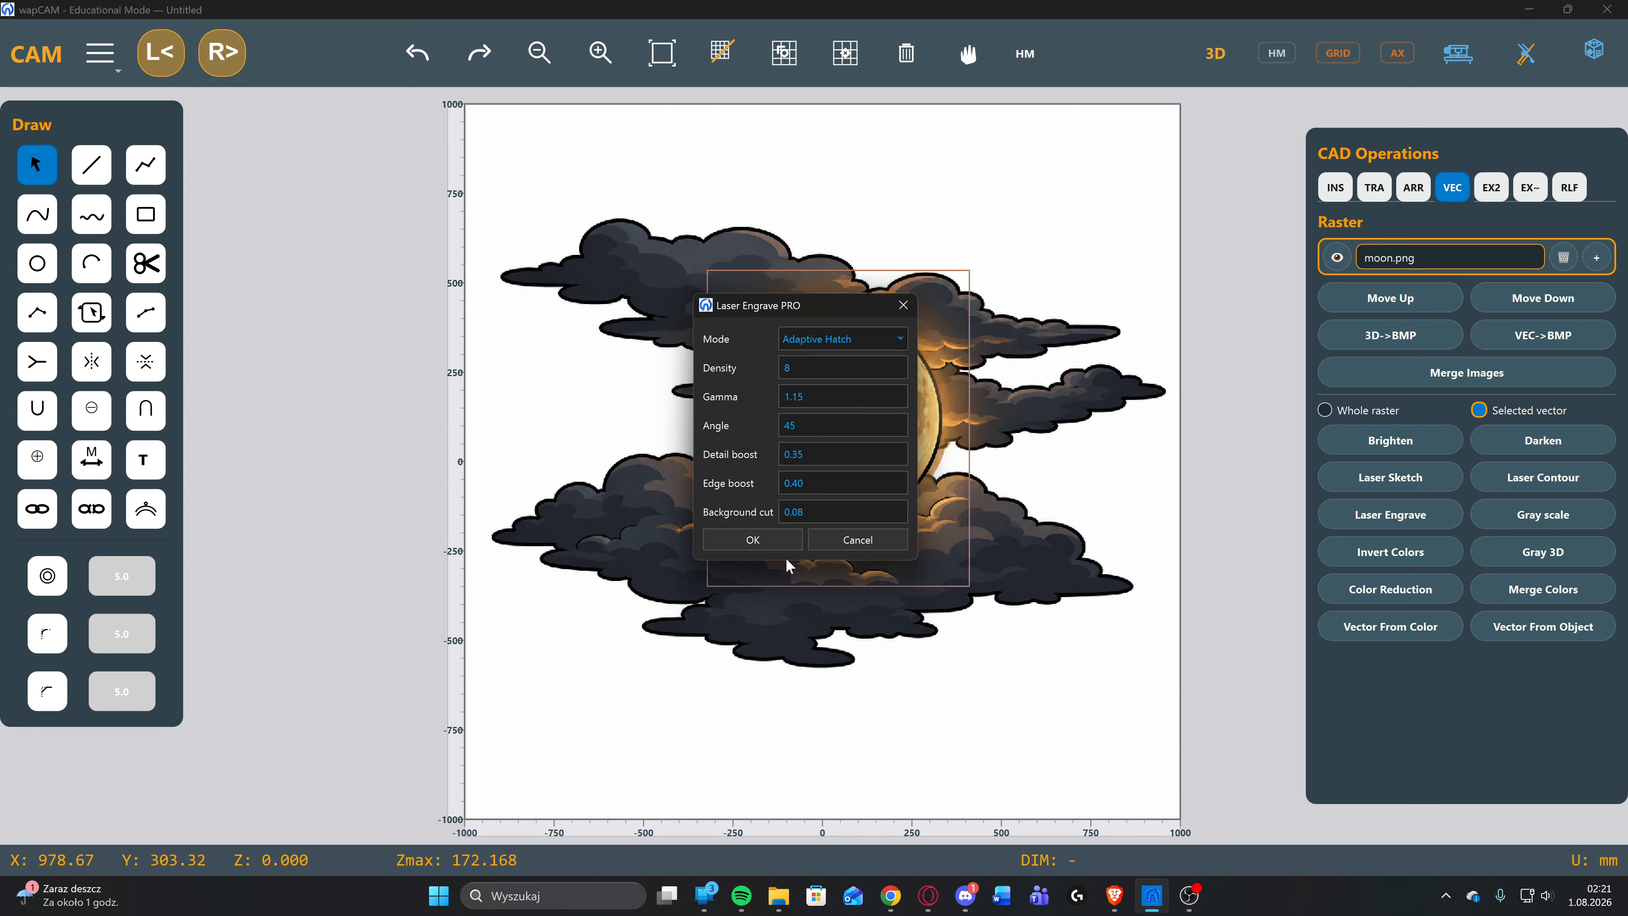
pyautogui.click(762, 541)
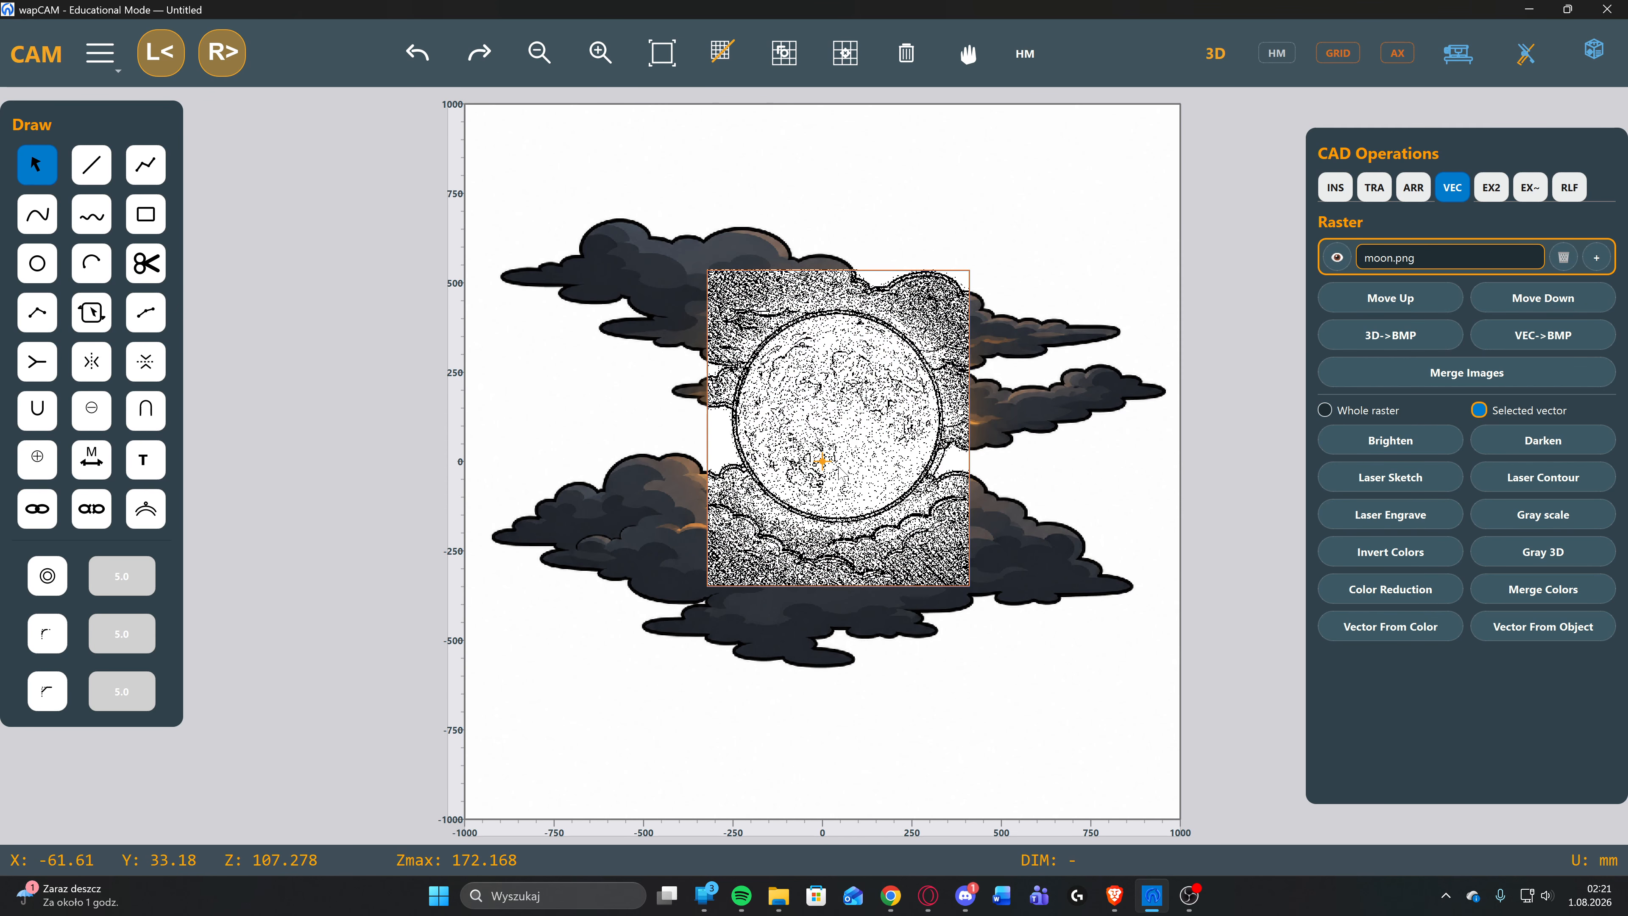
pyautogui.click(415, 57)
# Try converting the whole raster to grayscale in Luma (standard) mode, and undo it.
pyautogui.click(1325, 410)
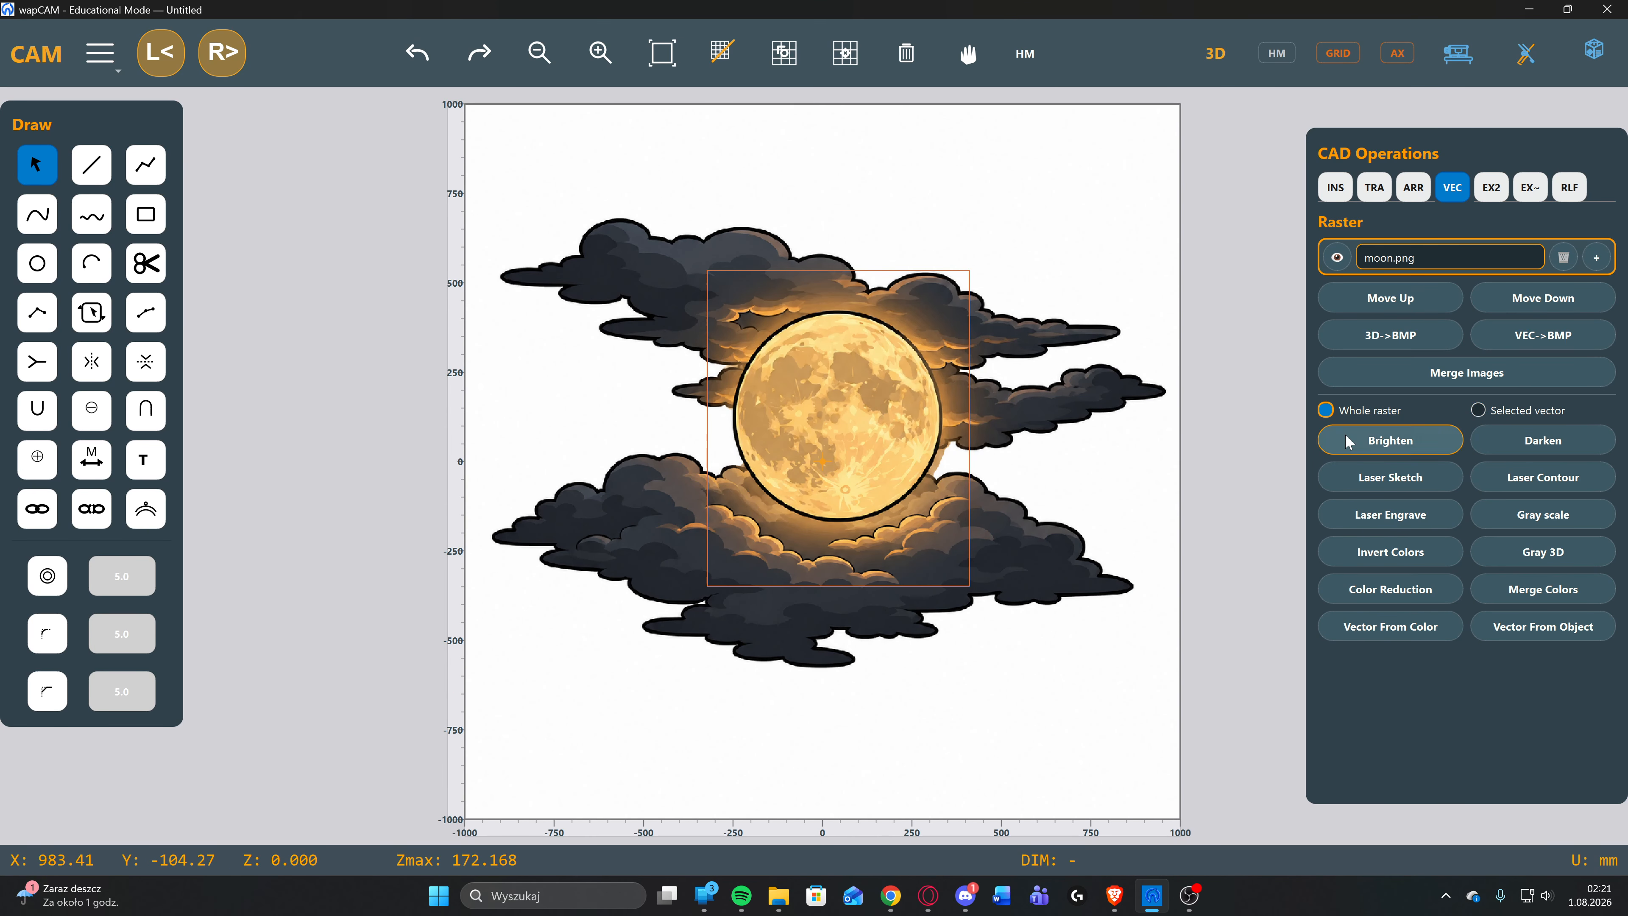
pyautogui.click(1538, 519)
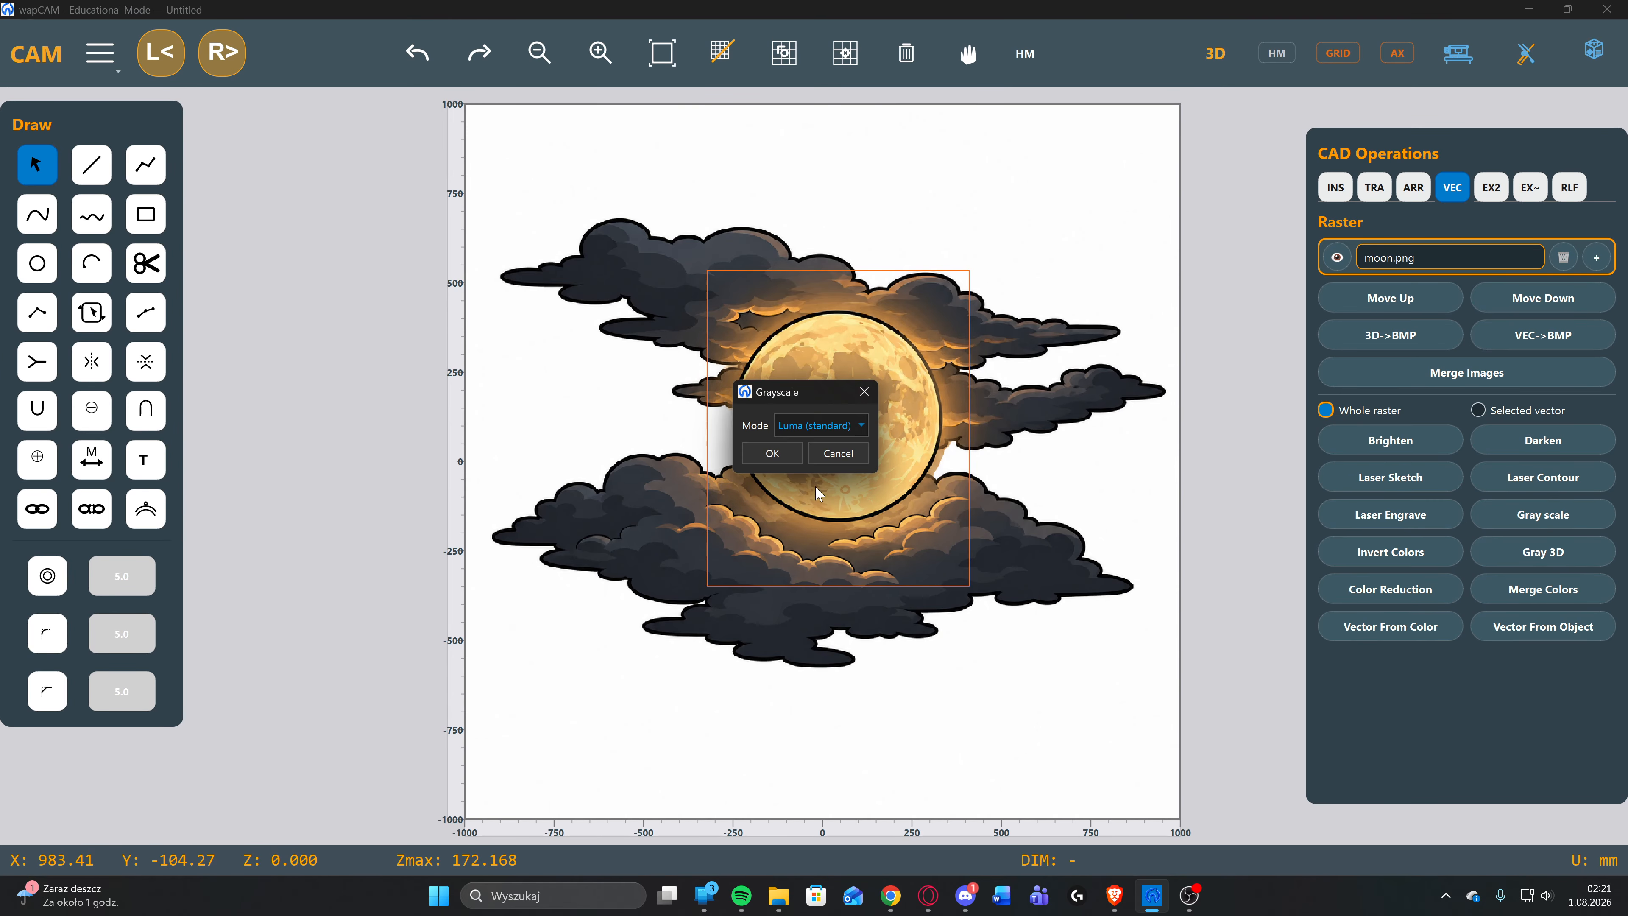
pyautogui.click(416, 52)
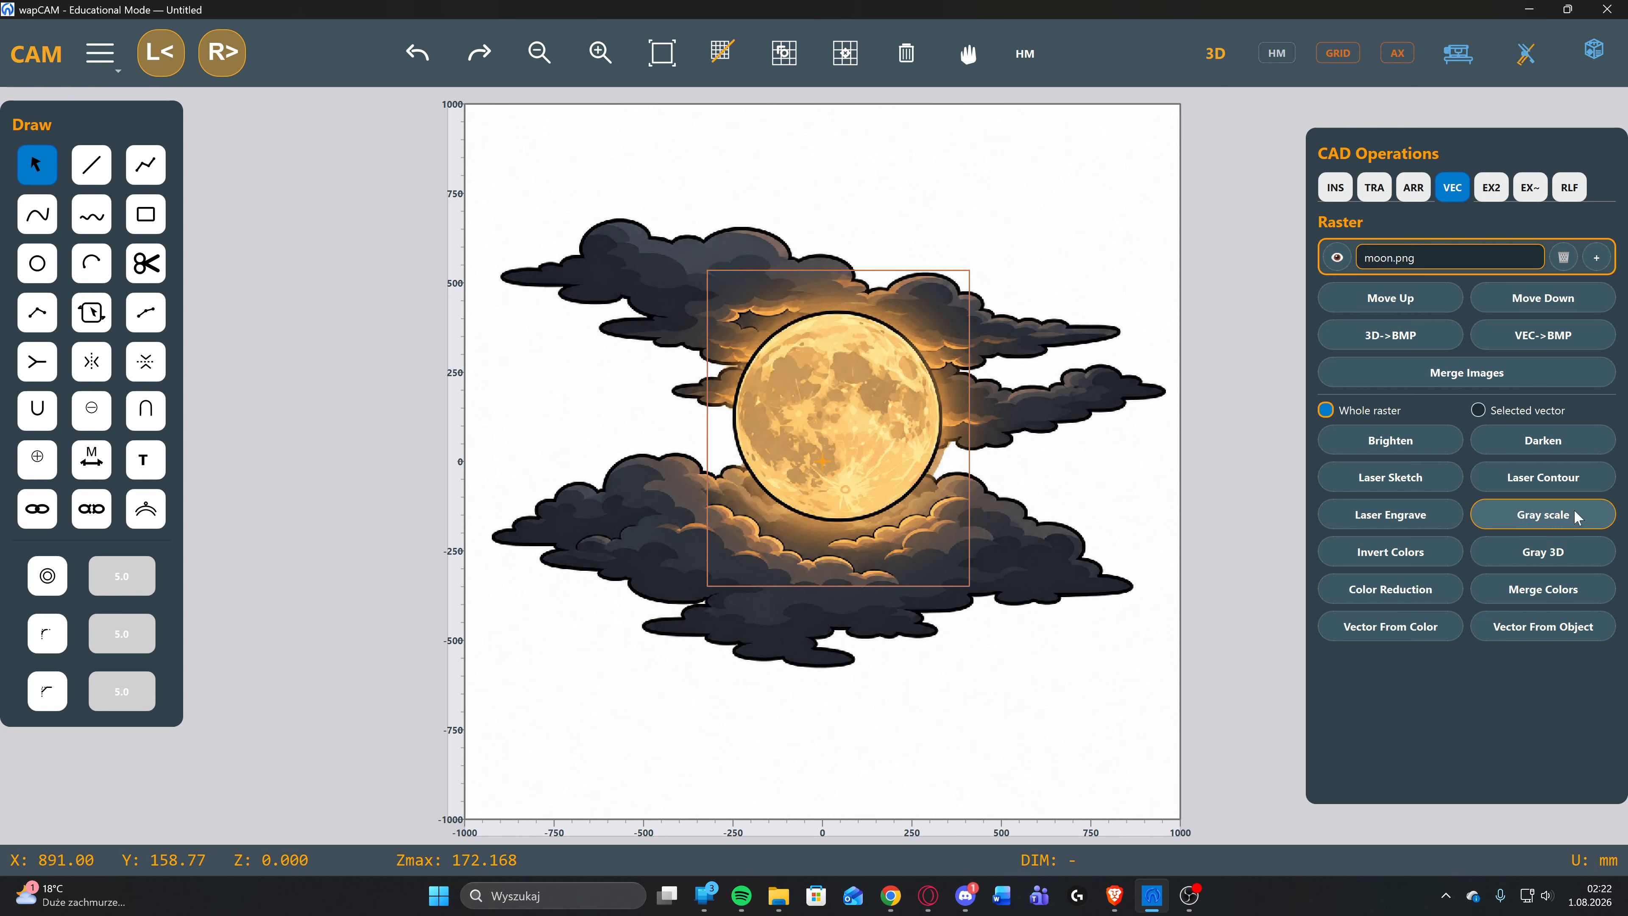
# Try converting only the selected vector's area to grayscale in Luma (standard) mode.
pyautogui.click(1477, 410)
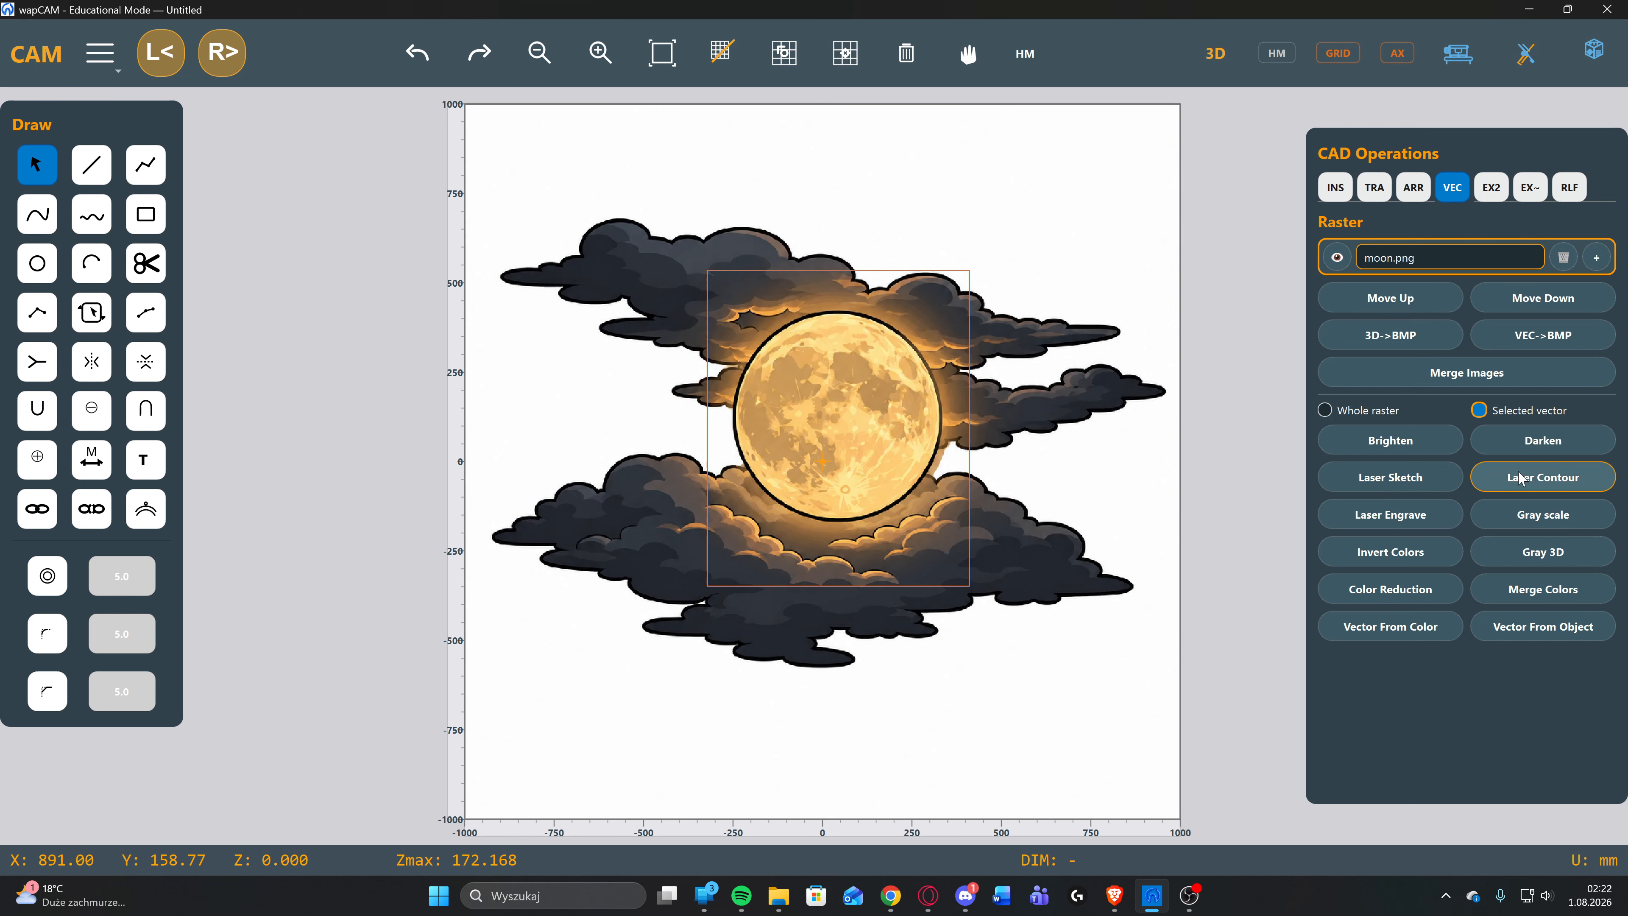
pyautogui.click(1563, 552)
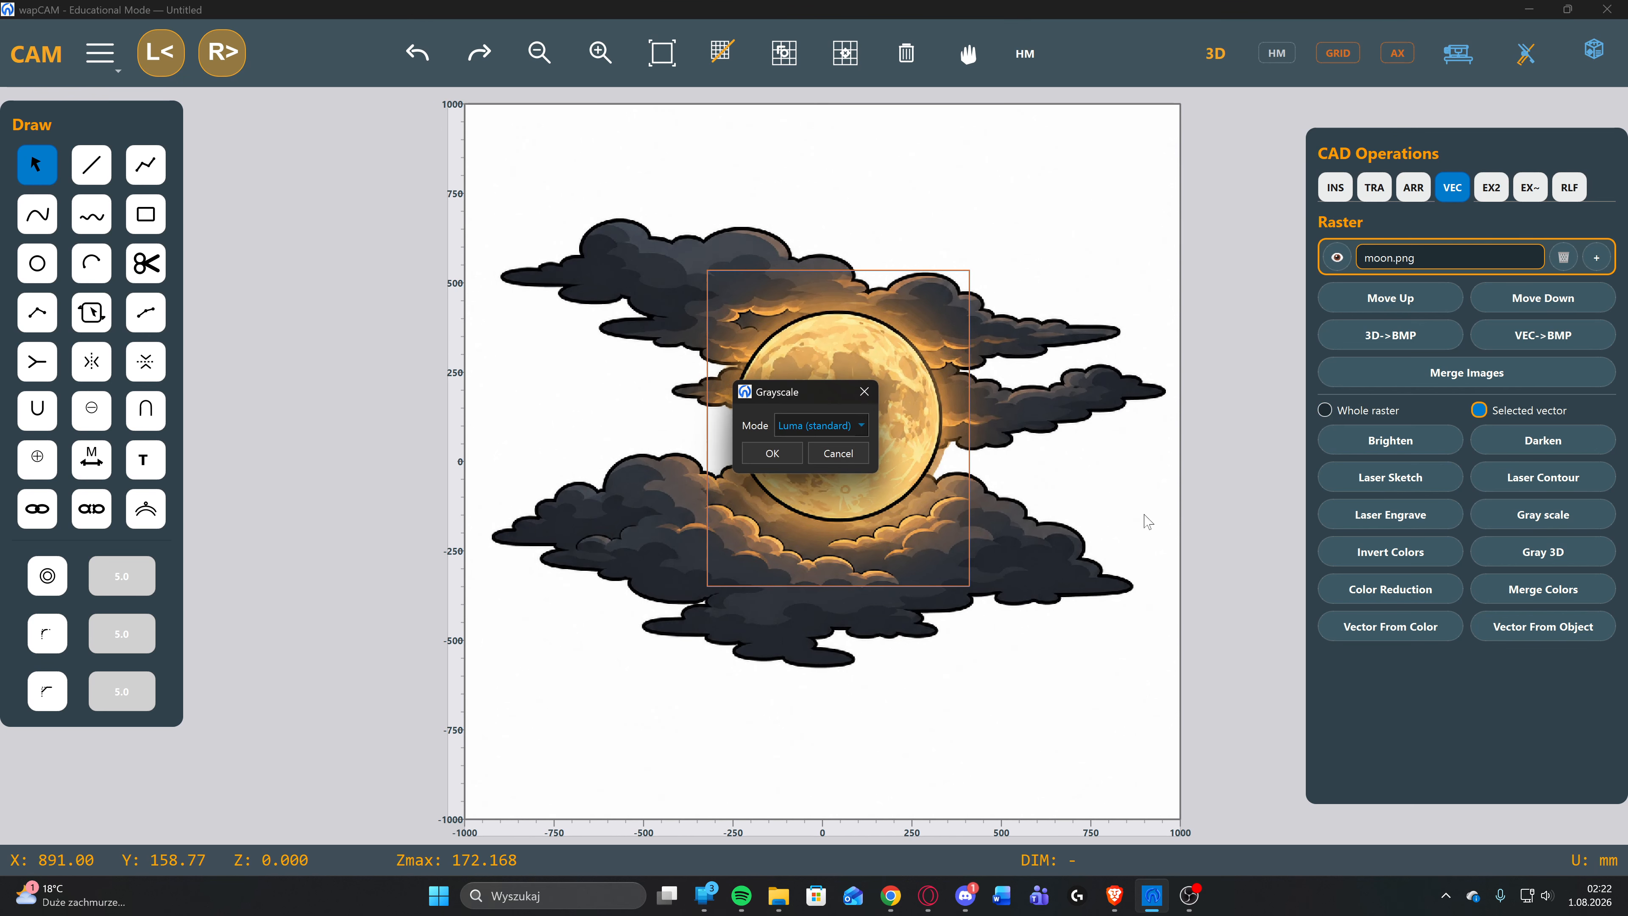
pyautogui.click(783, 462)
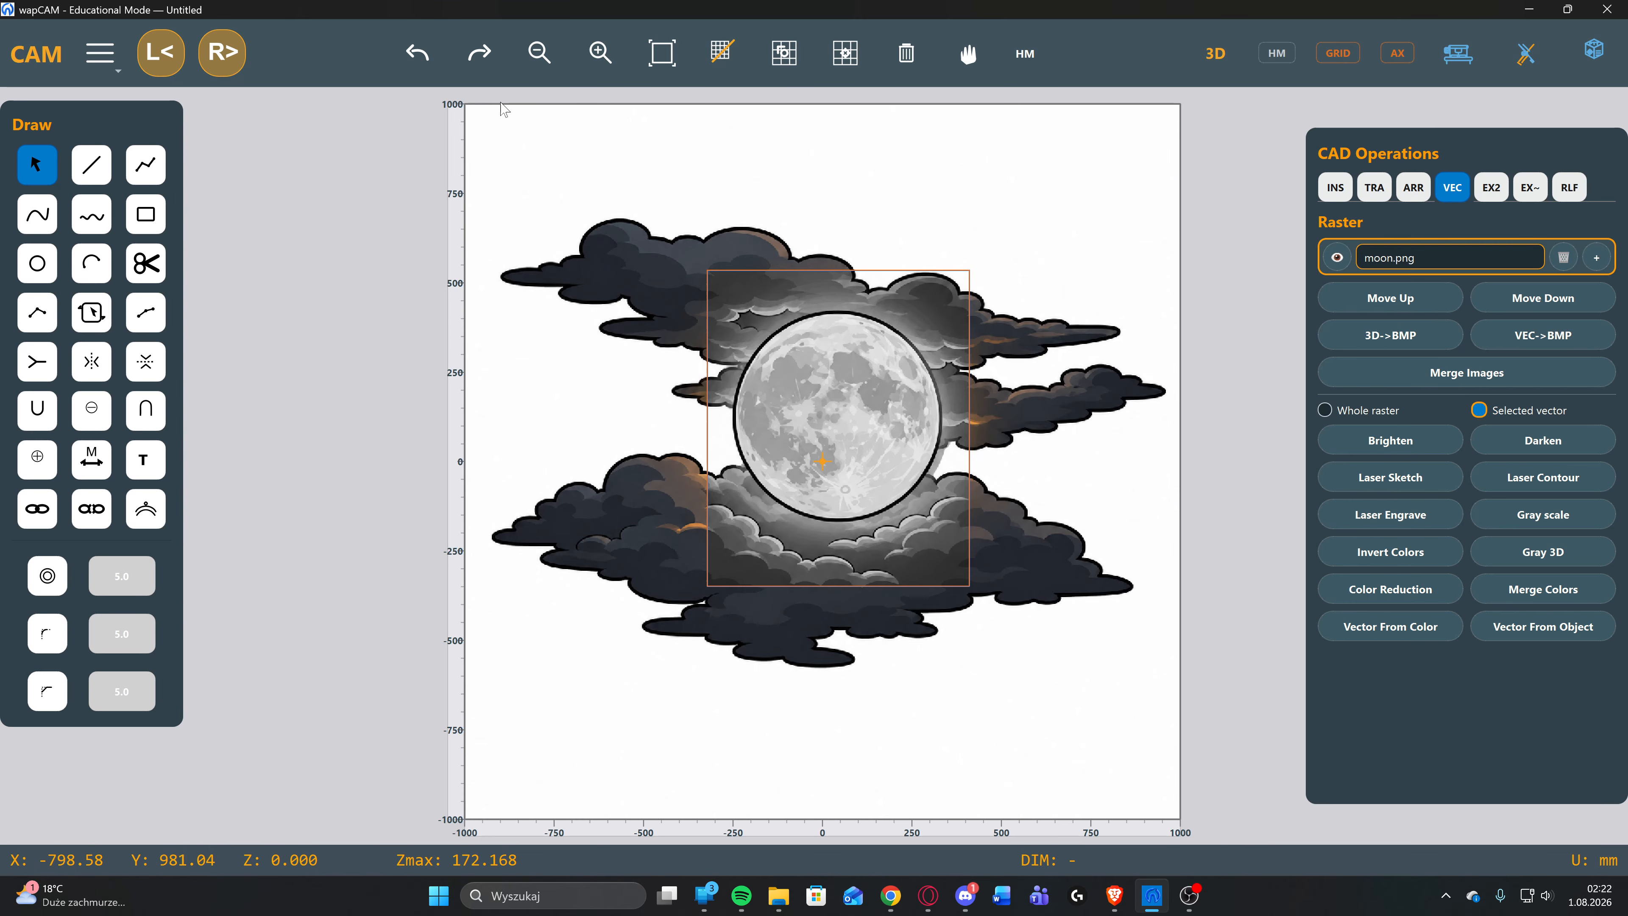
# Try inverting the colors of the whole raster, and undo it.
pyautogui.click(1376, 554)
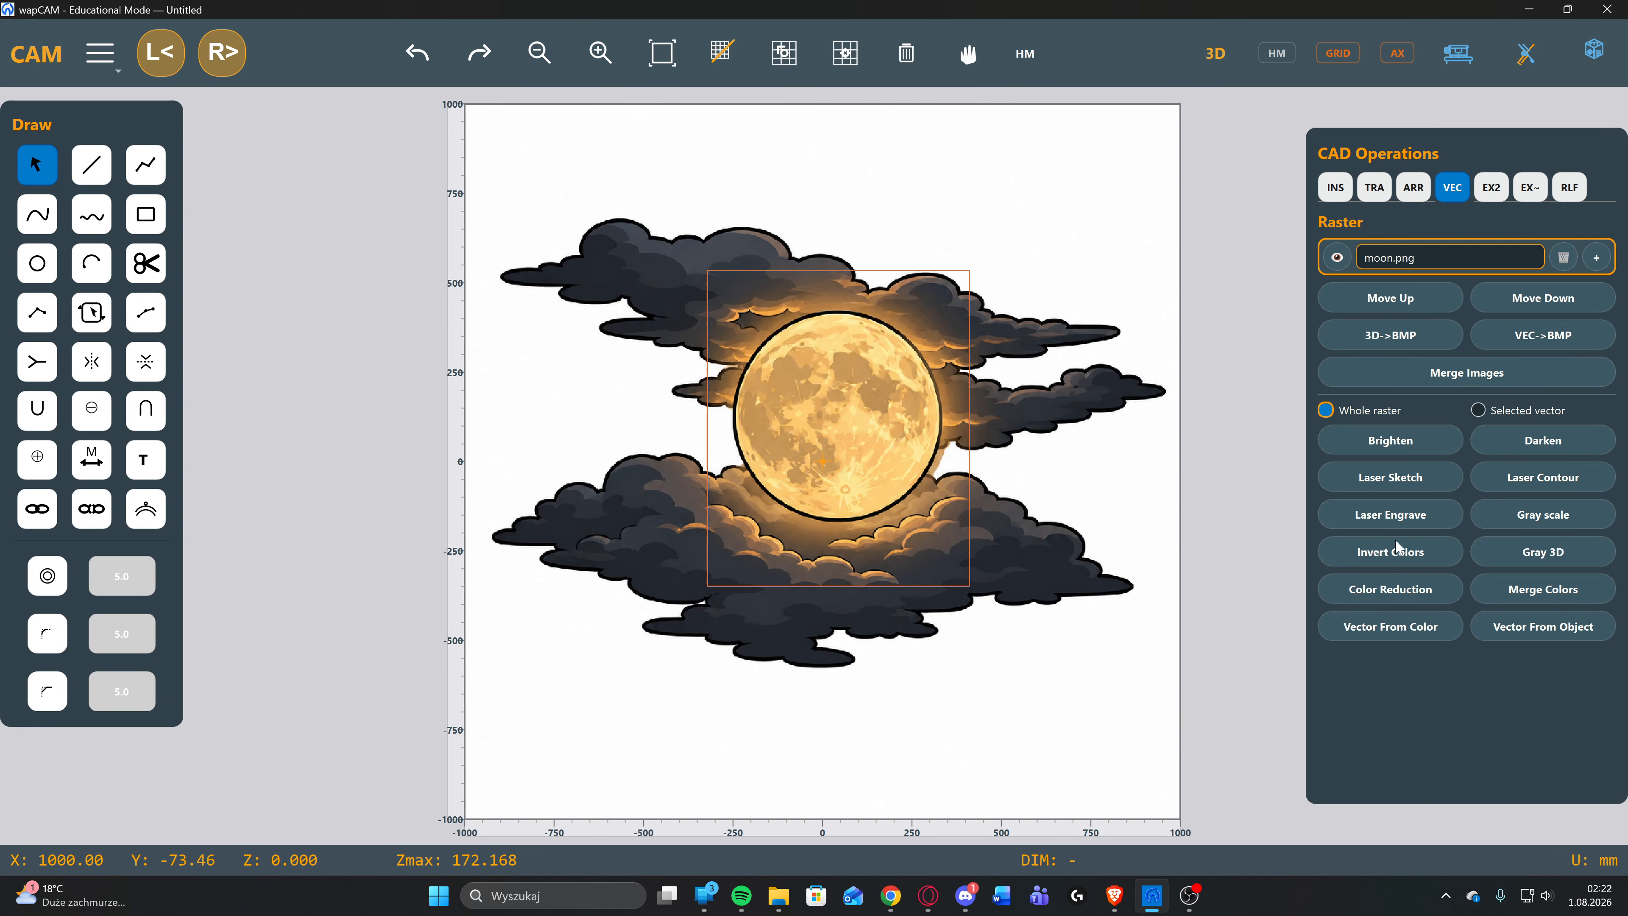
pyautogui.click(771, 453)
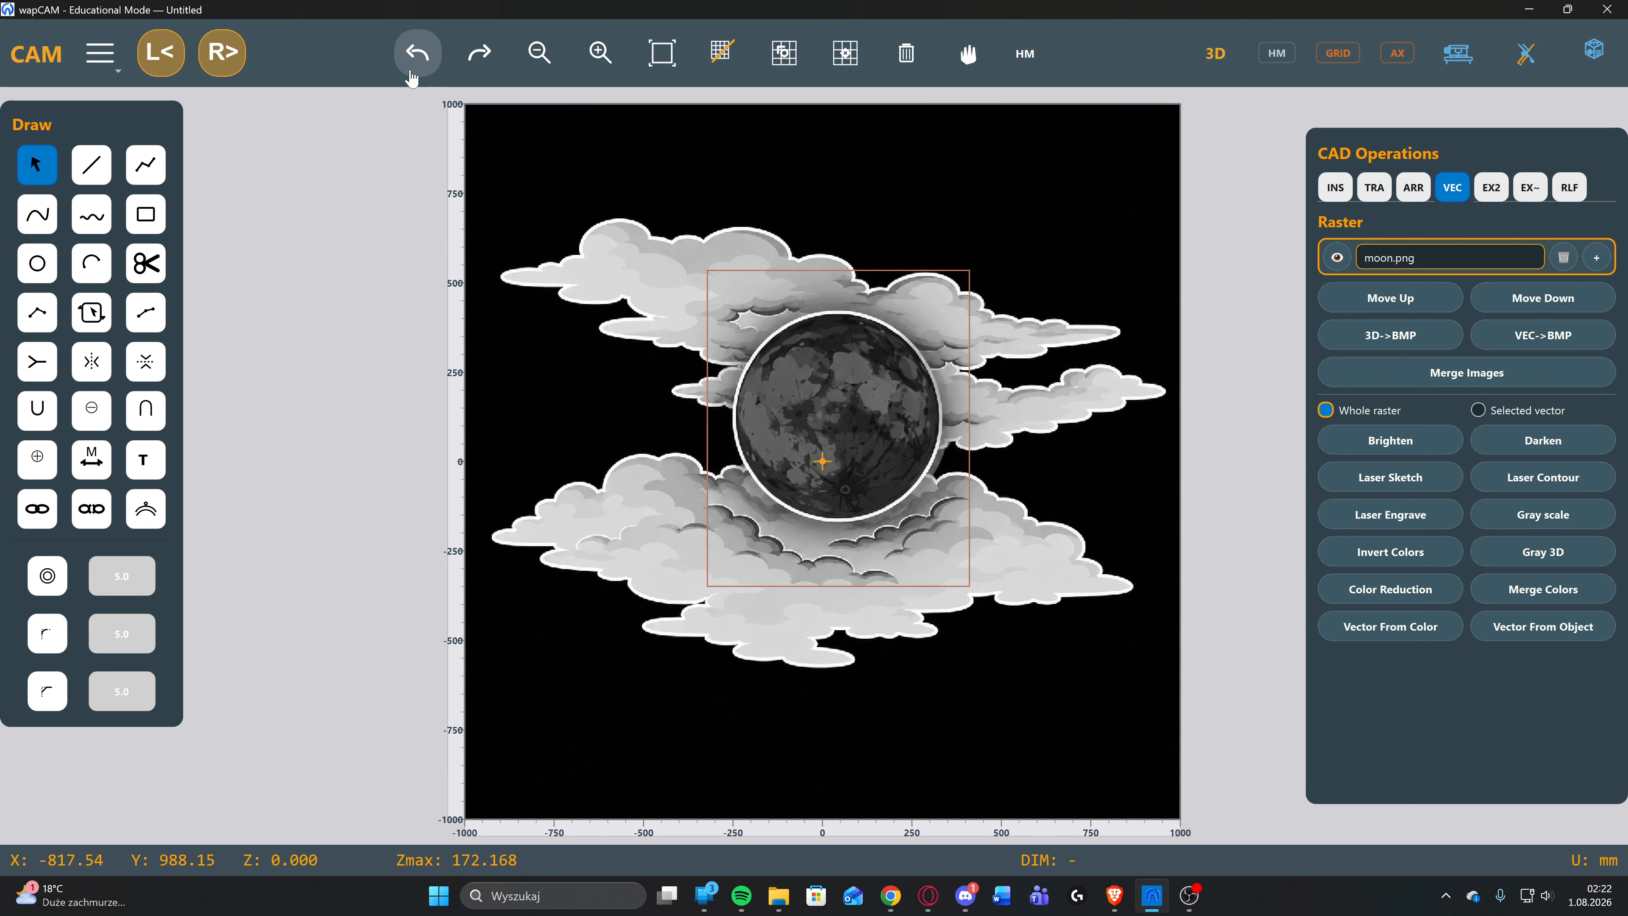
pyautogui.click(416, 51)
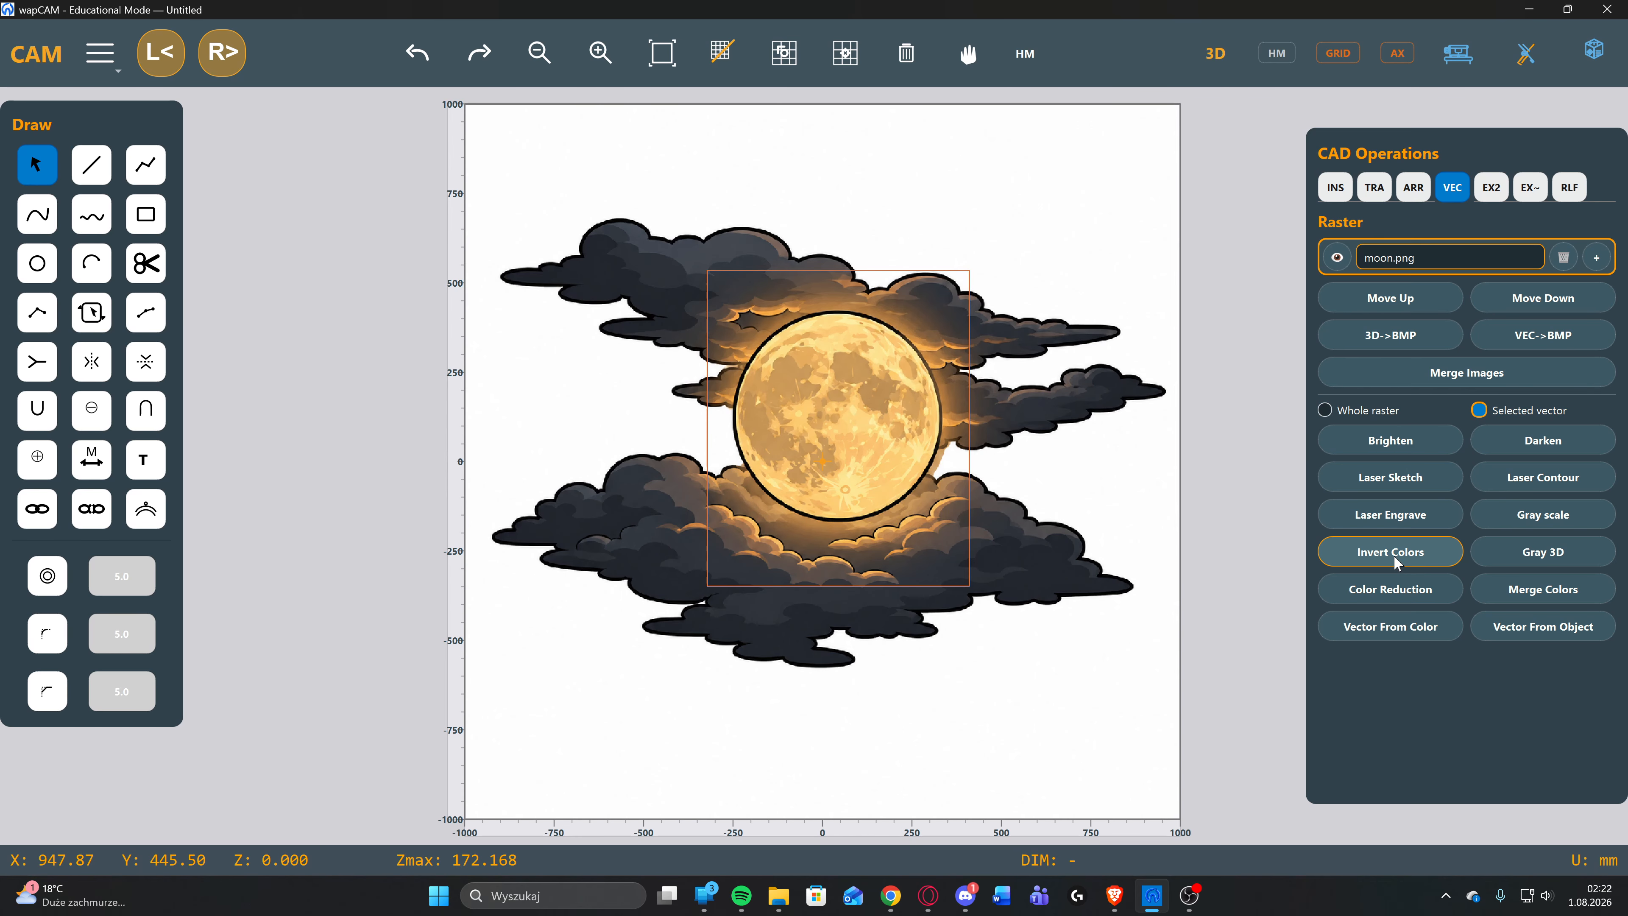
# Try inverting the colors inside the selected vector only, in Standard mode, and undo it.
pyautogui.click(1394, 554)
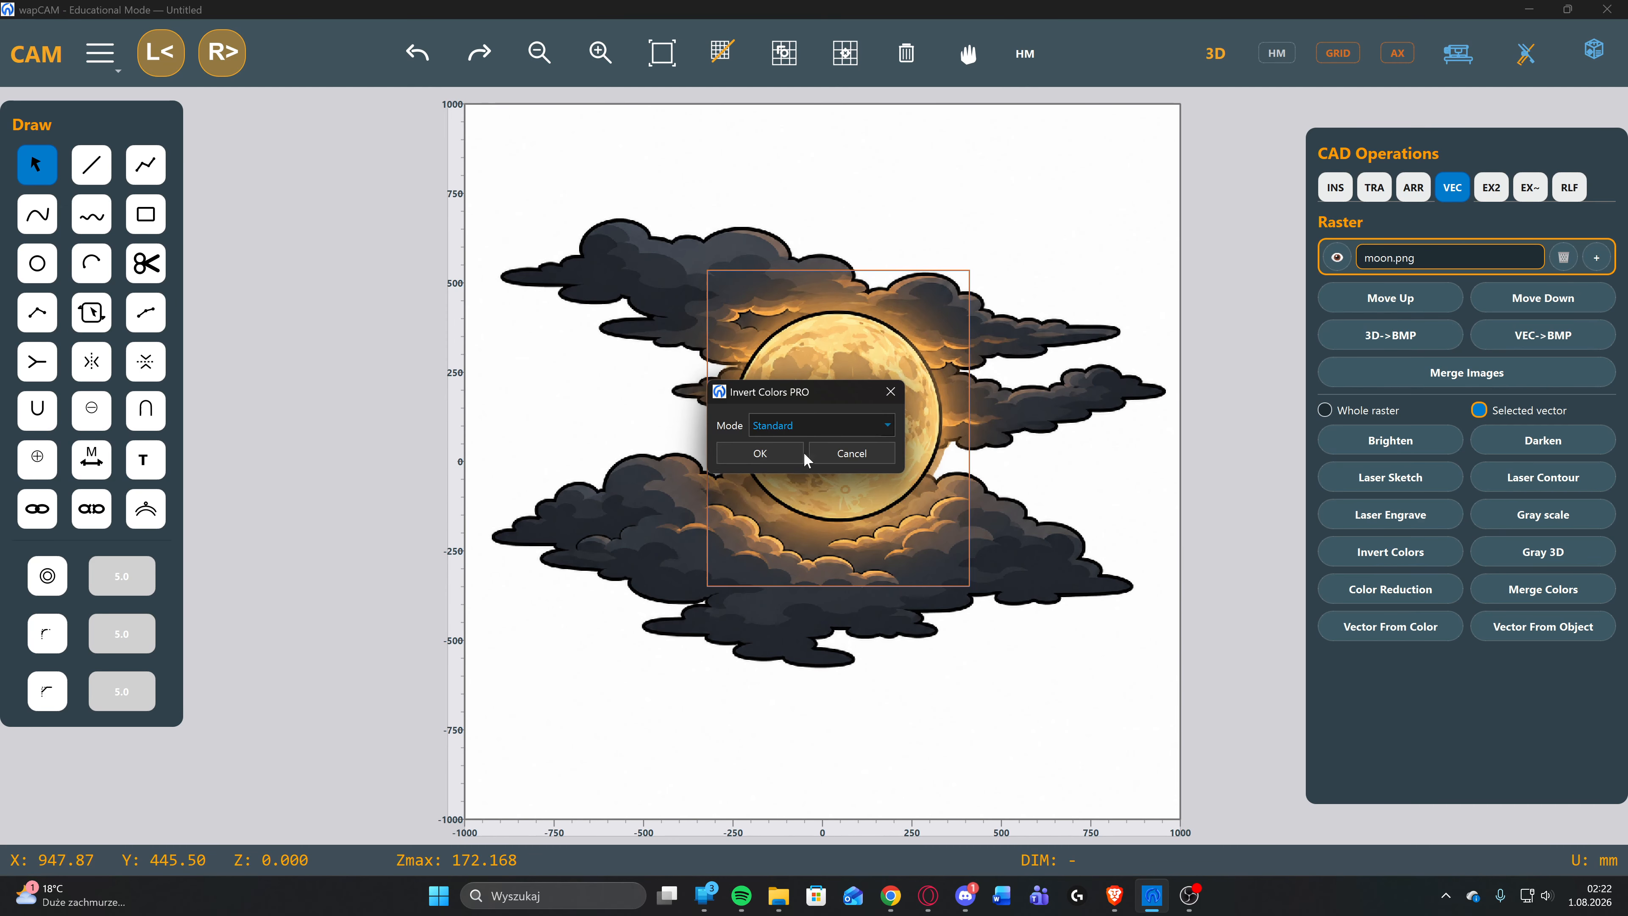
pyautogui.click(771, 453)
pyautogui.click(417, 51)
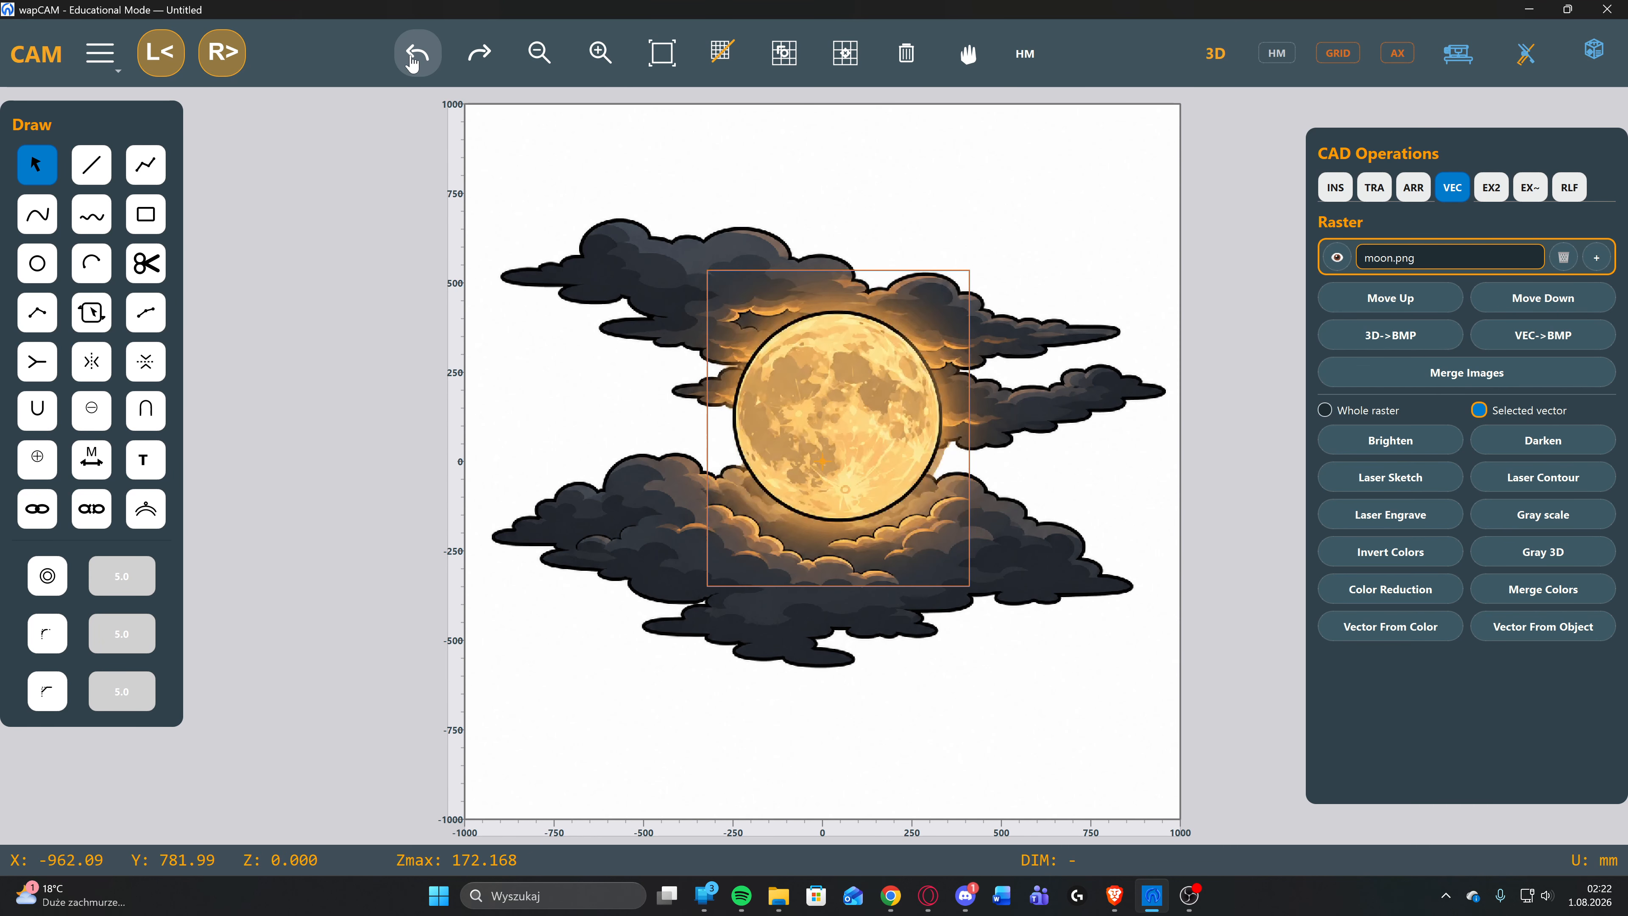
# Apply Color Reduction to the whole raster with the KMeans method.
pyautogui.click(1323, 410)
pyautogui.click(1401, 586)
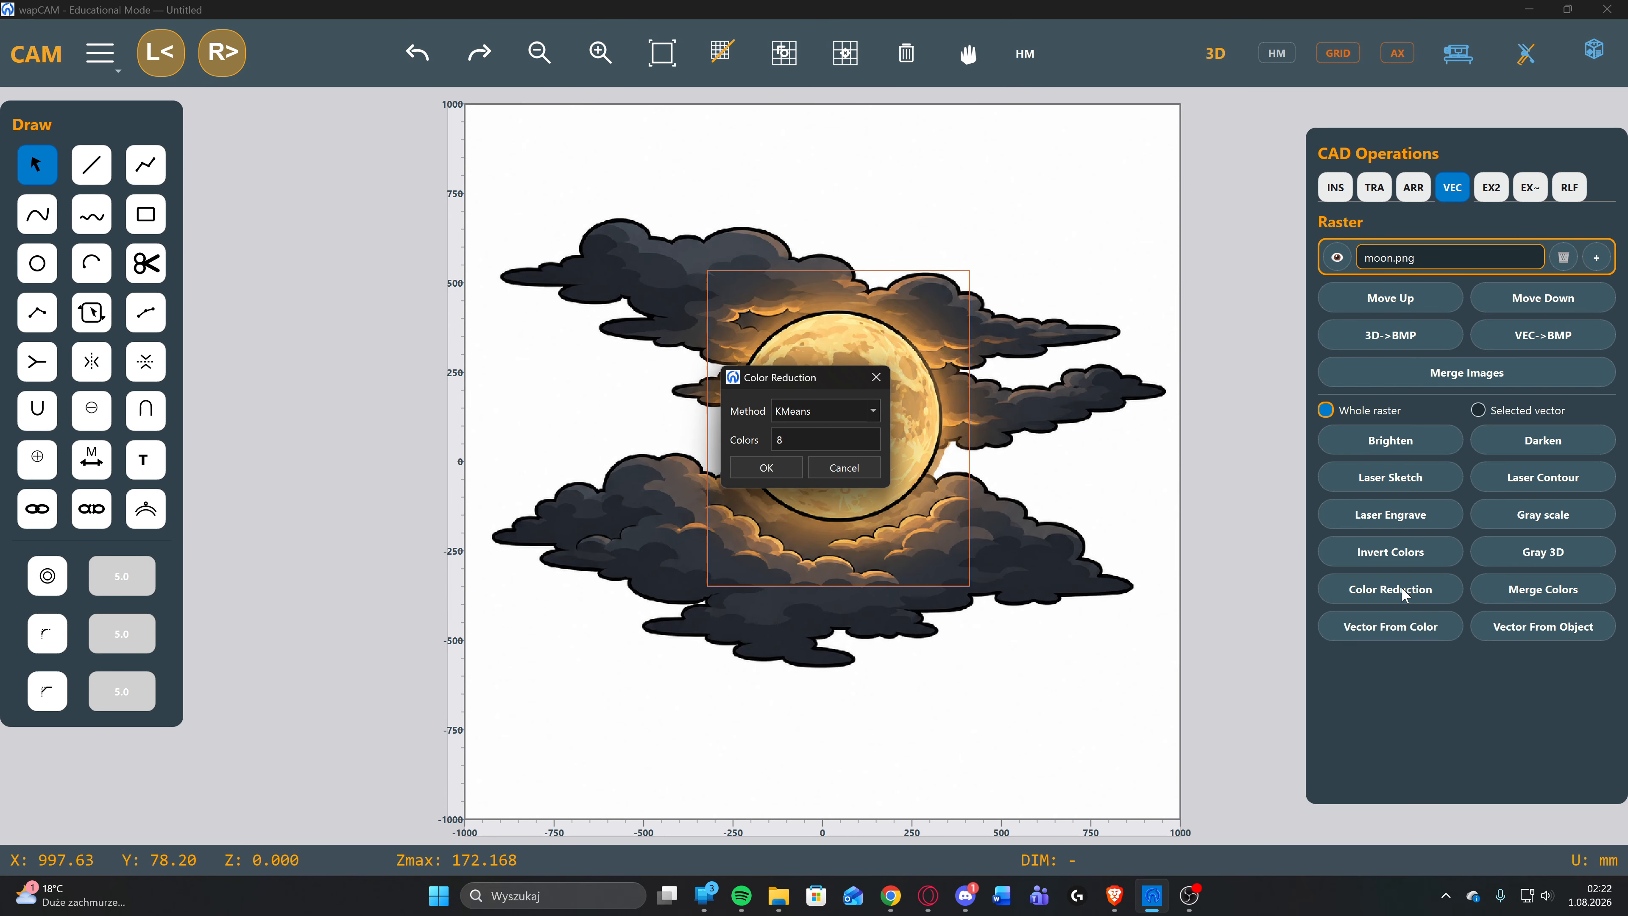
pyautogui.click(842, 410)
pyautogui.click(843, 416)
pyautogui.click(769, 467)
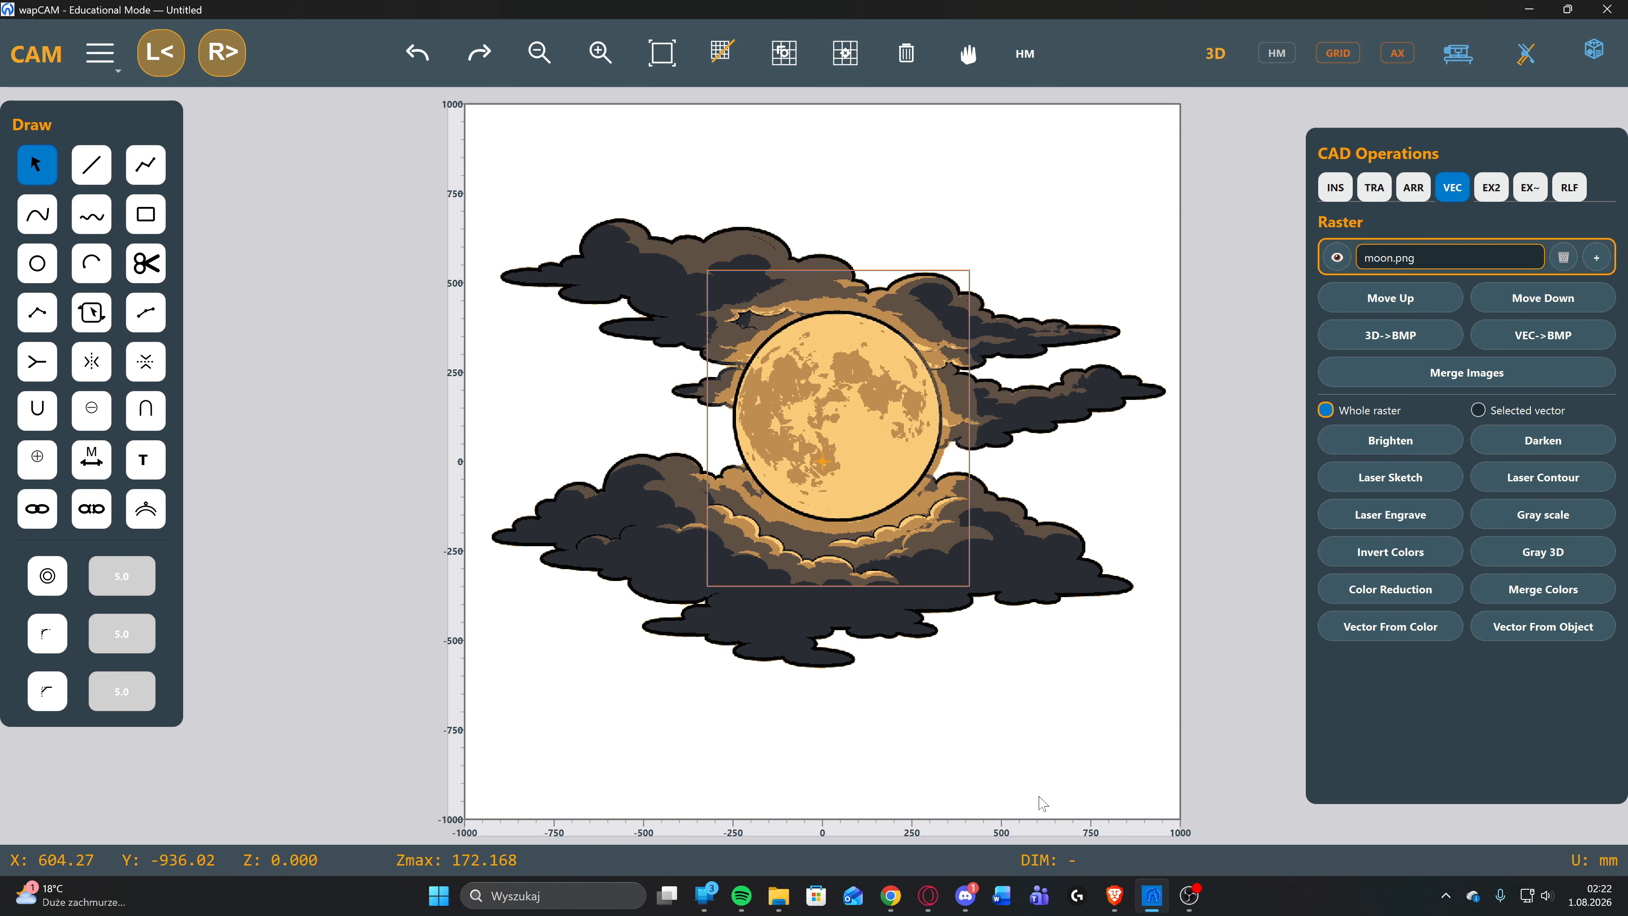
# Merge the raster's light yellow #F8CC78 into the brown #C08E51 across the whole raster.
pyautogui.click(1532, 593)
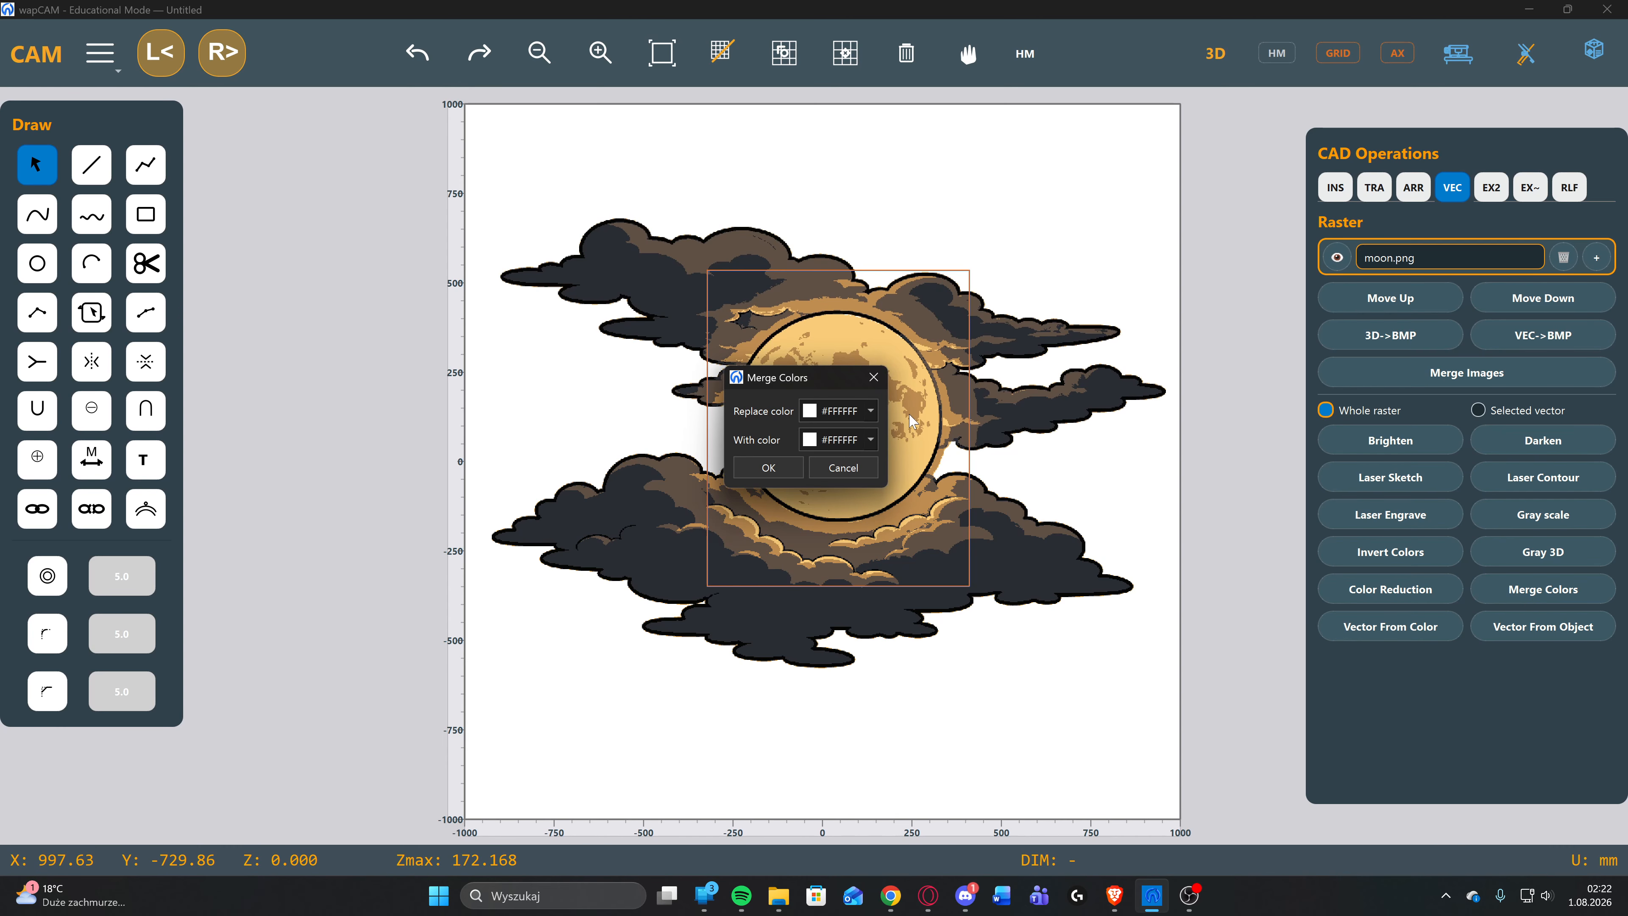
pyautogui.click(839, 411)
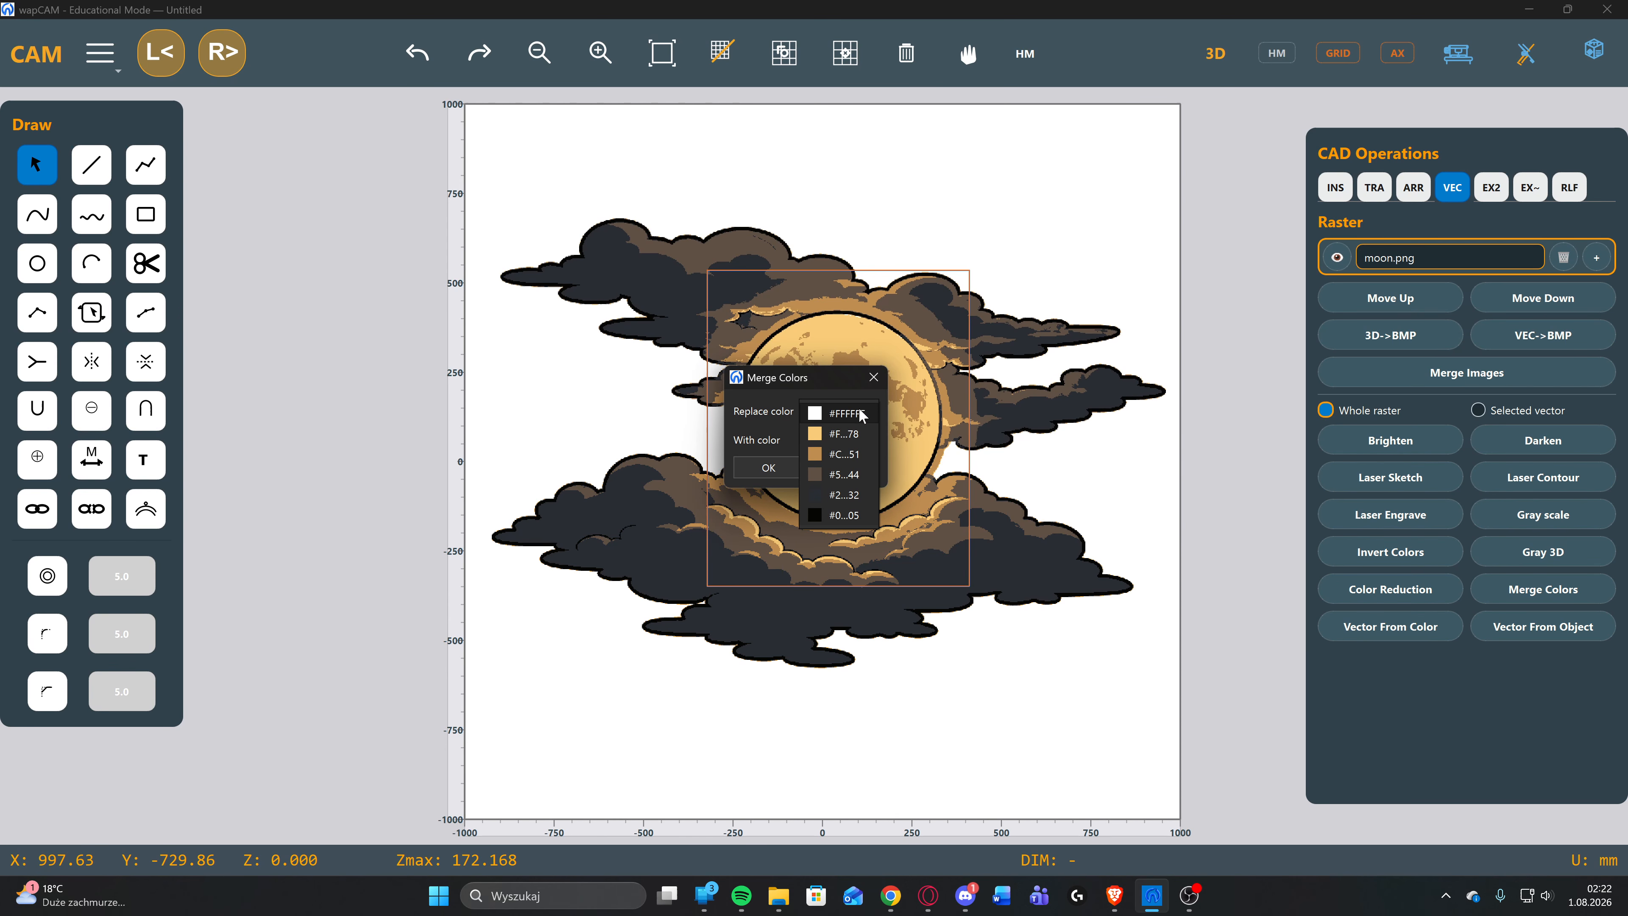
pyautogui.click(843, 440)
pyautogui.click(845, 441)
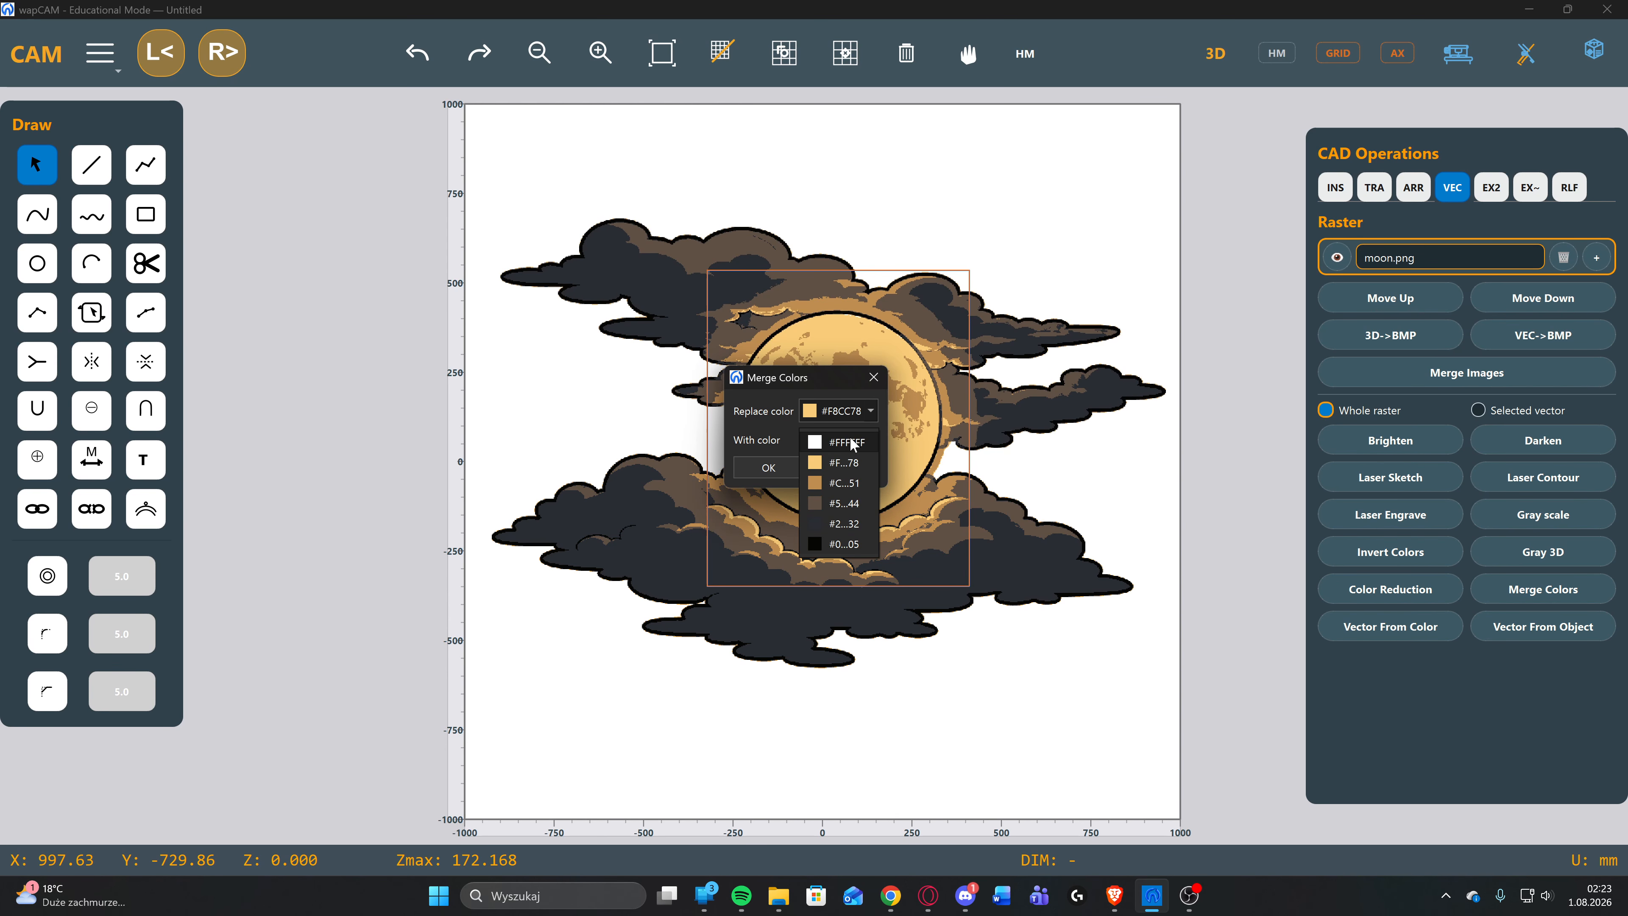
pyautogui.click(836, 482)
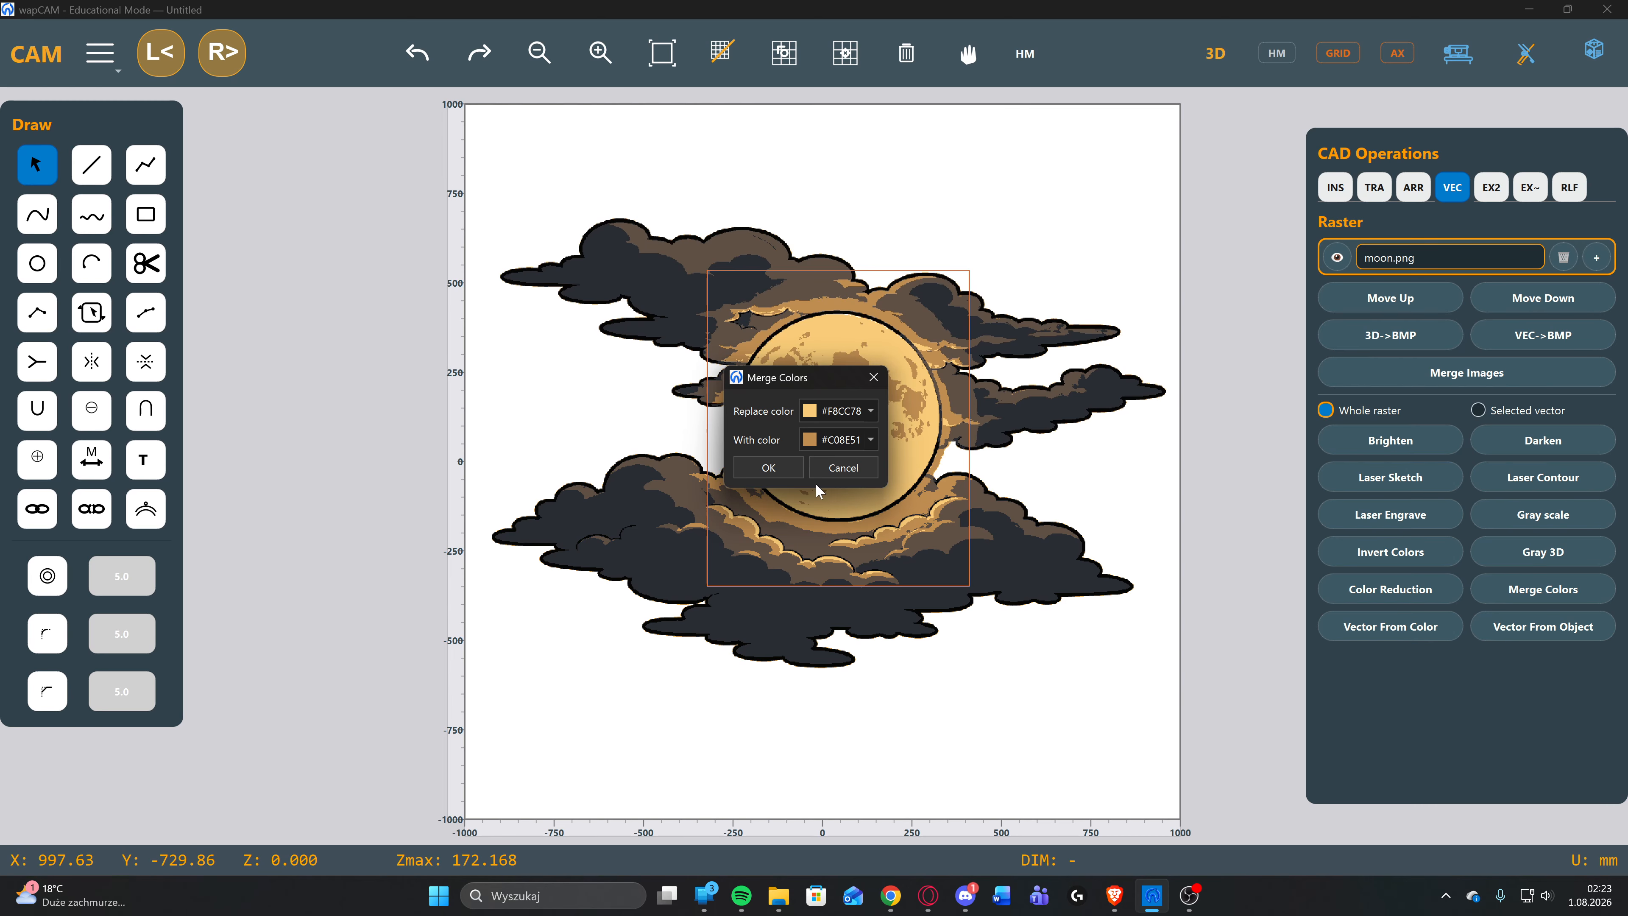
pyautogui.click(769, 471)
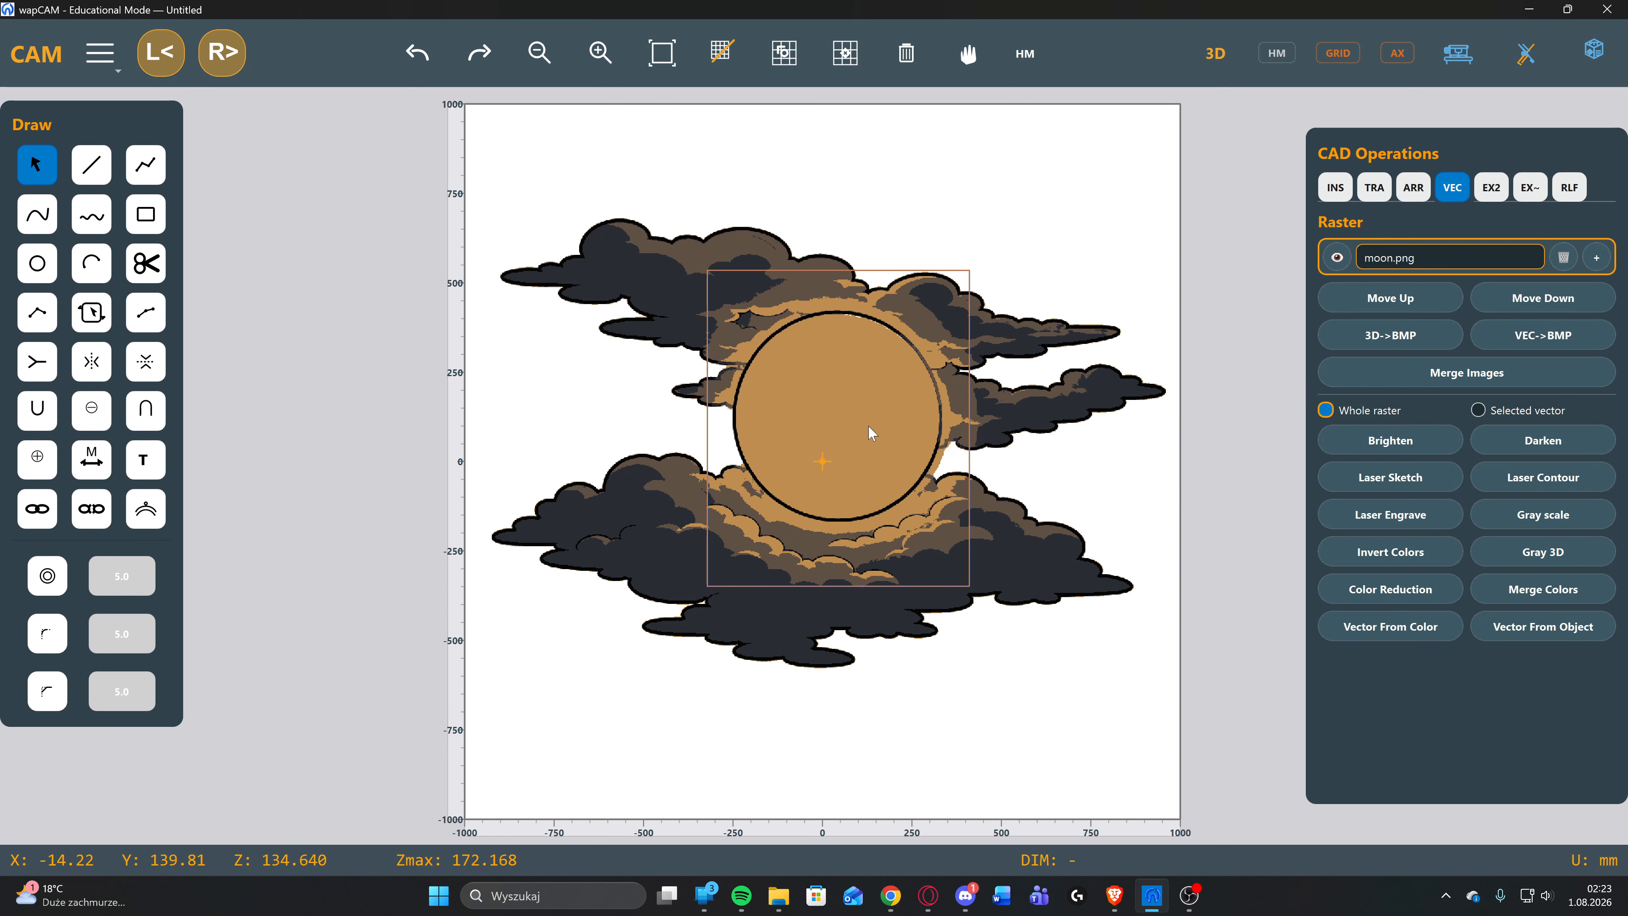
# Try generating vectors from the brown Color 2 of the whole raster, and remove all vectors from the drawing.
pyautogui.click(1393, 632)
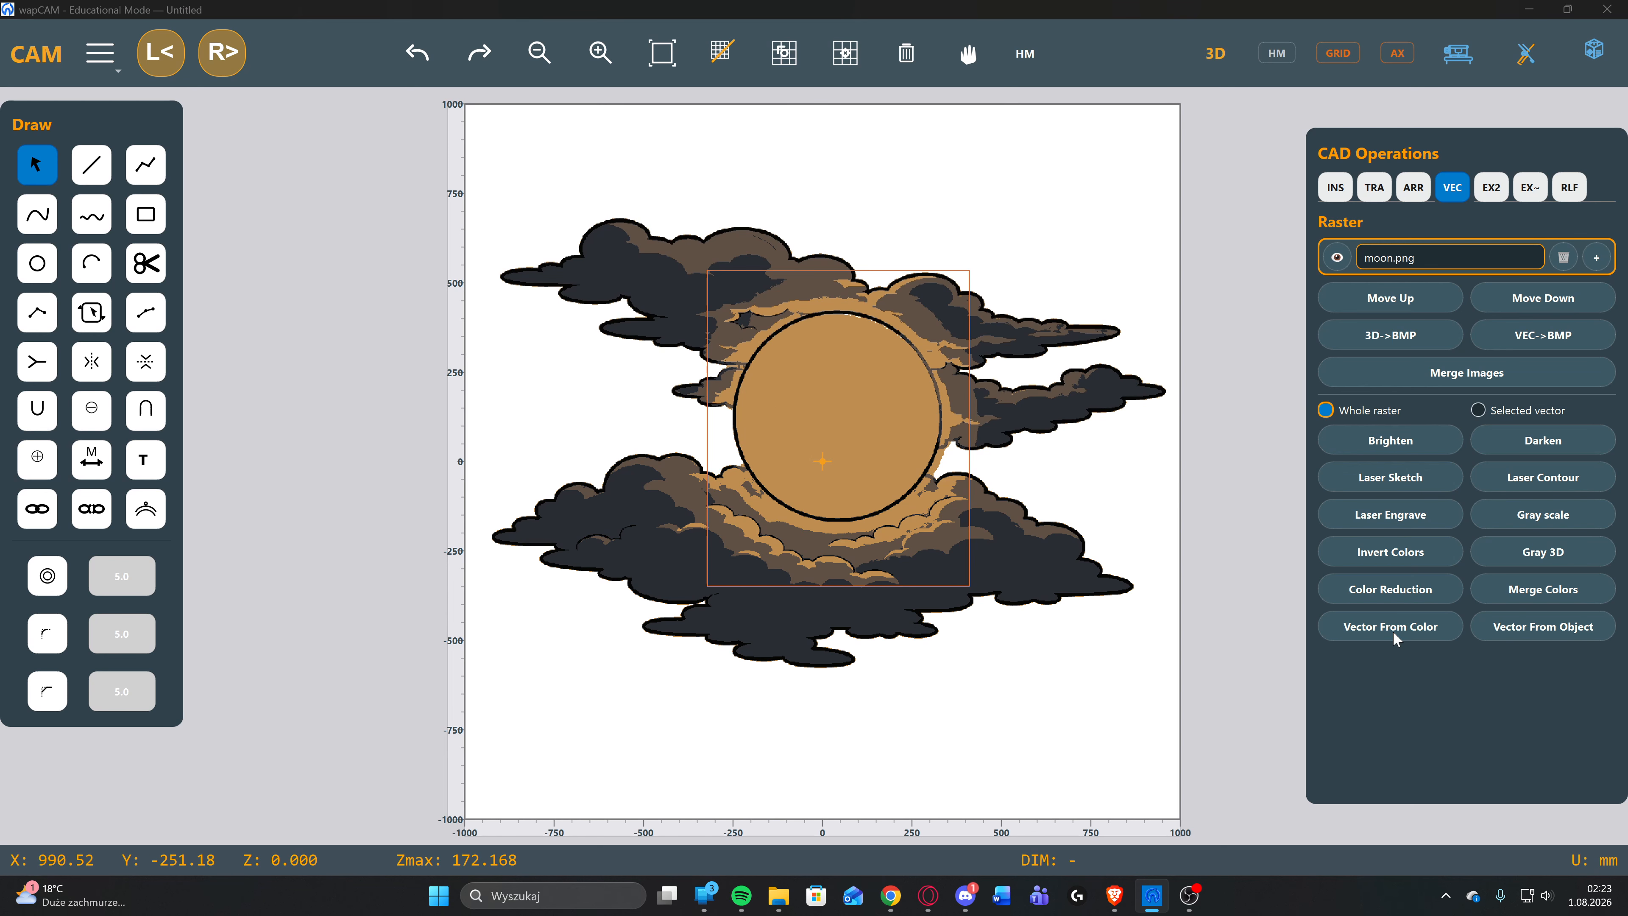
pyautogui.click(816, 406)
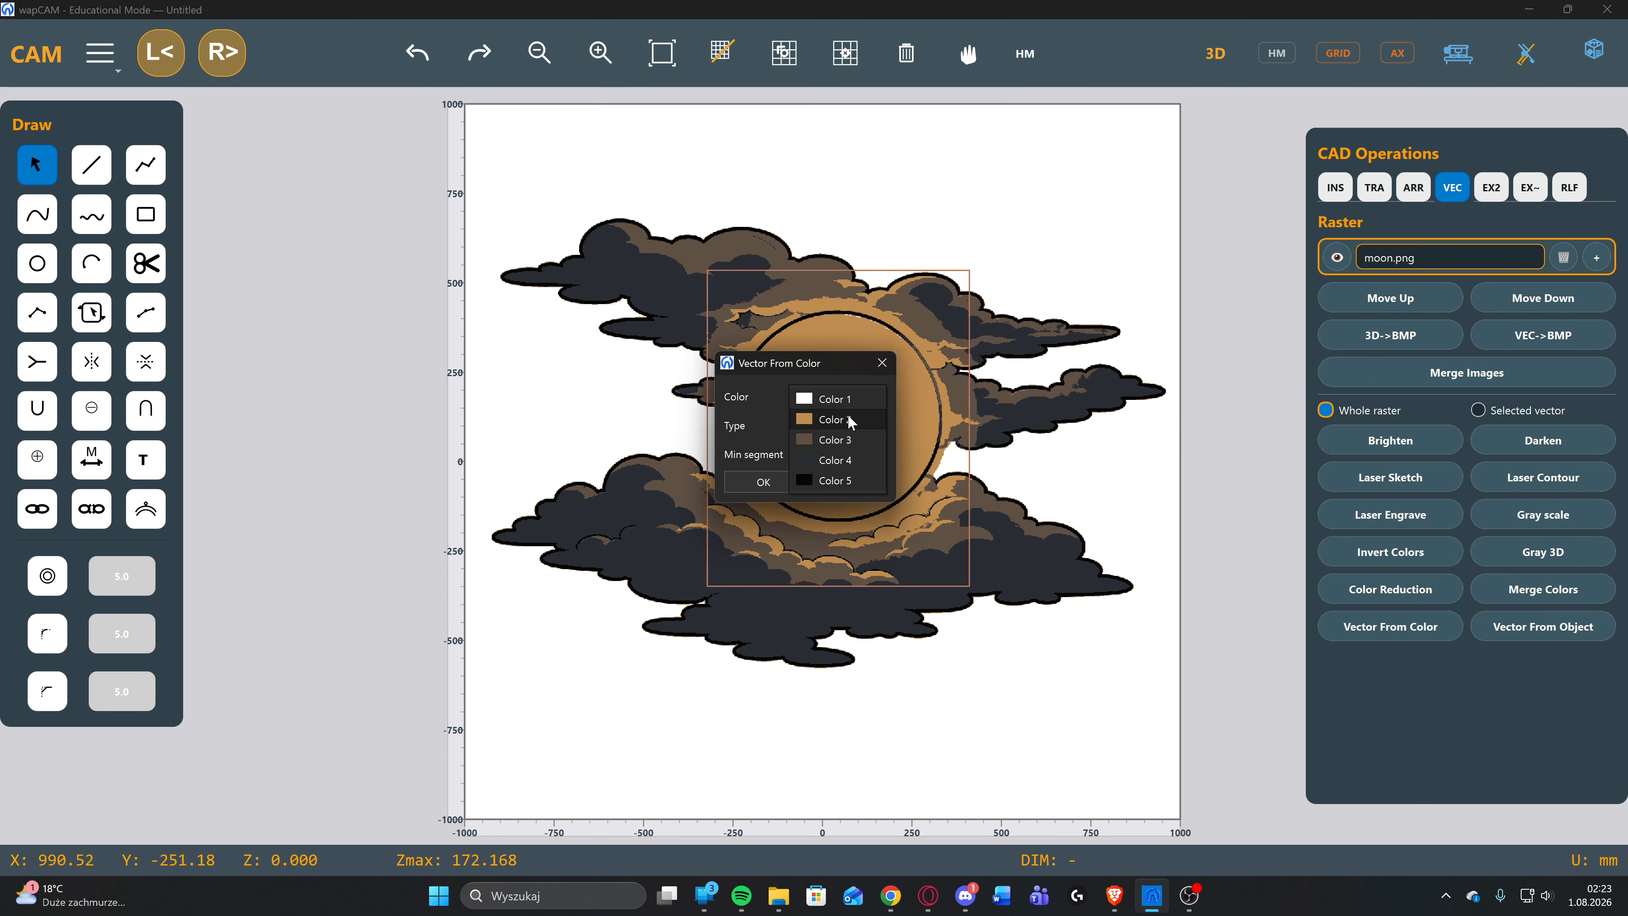
pyautogui.click(848, 416)
pyautogui.click(763, 488)
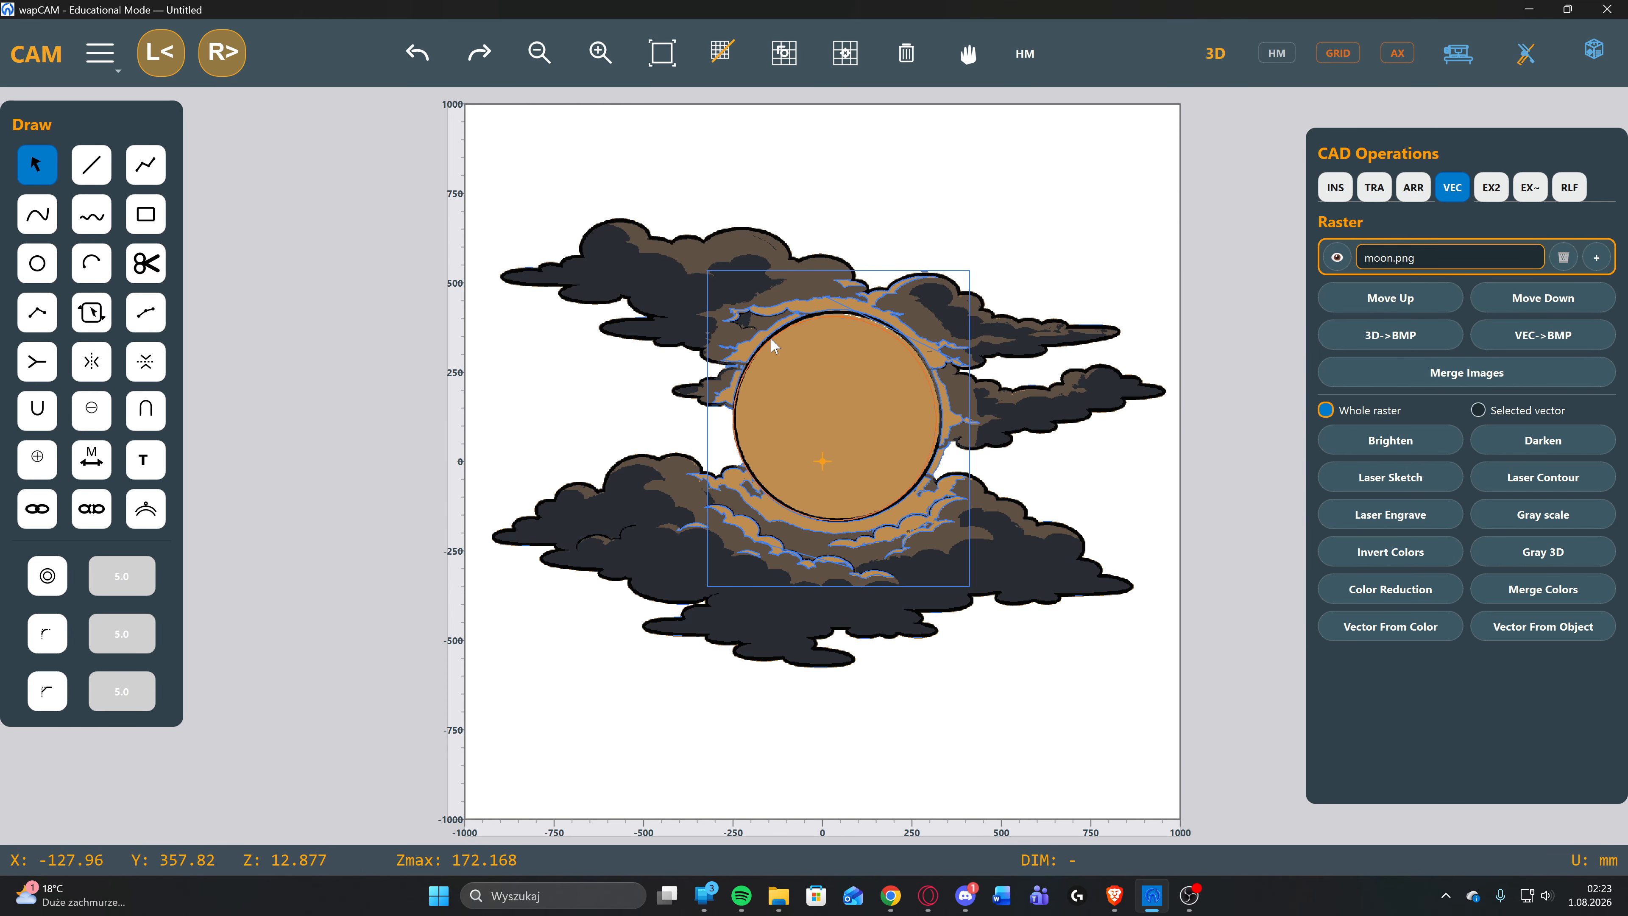
pyautogui.moveTo(776, 335)
pyautogui.mouseDown()
pyautogui.moveTo(623, 330)
pyautogui.moveTo(520, 257)
pyautogui.moveTo(825, 358)
pyautogui.moveTo(775, 344)
pyautogui.mouseUp()
pyautogui.click(509, 114)
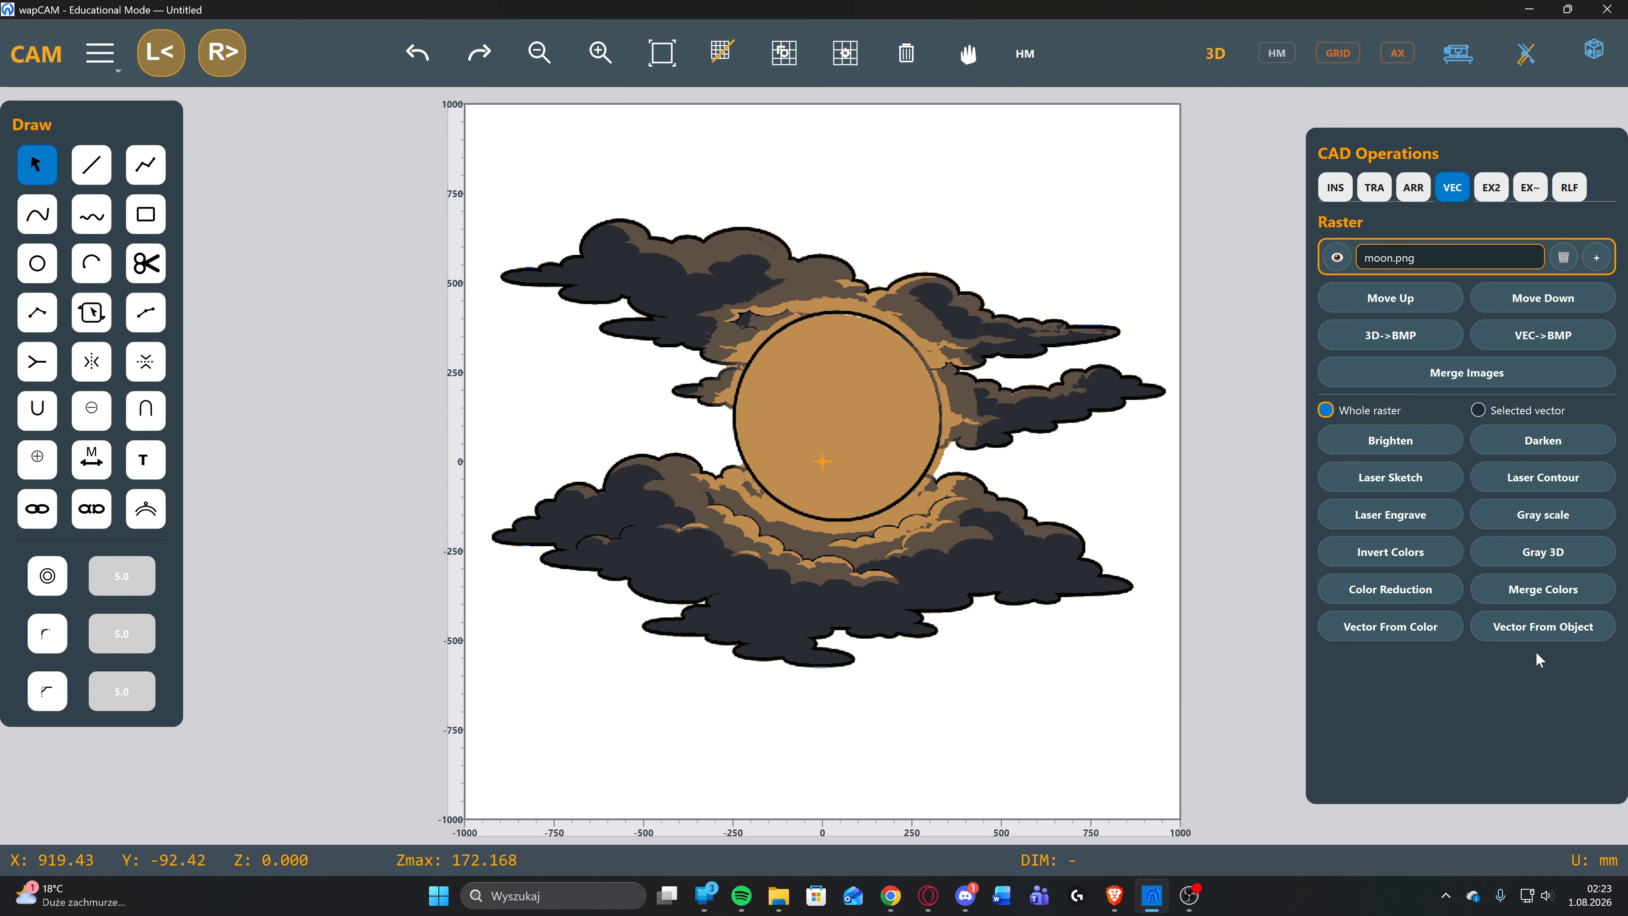
# Try Vector From Object on the whole raster with edge threshold 80, minimum segment 2 and type Polyline.
pyautogui.click(1545, 633)
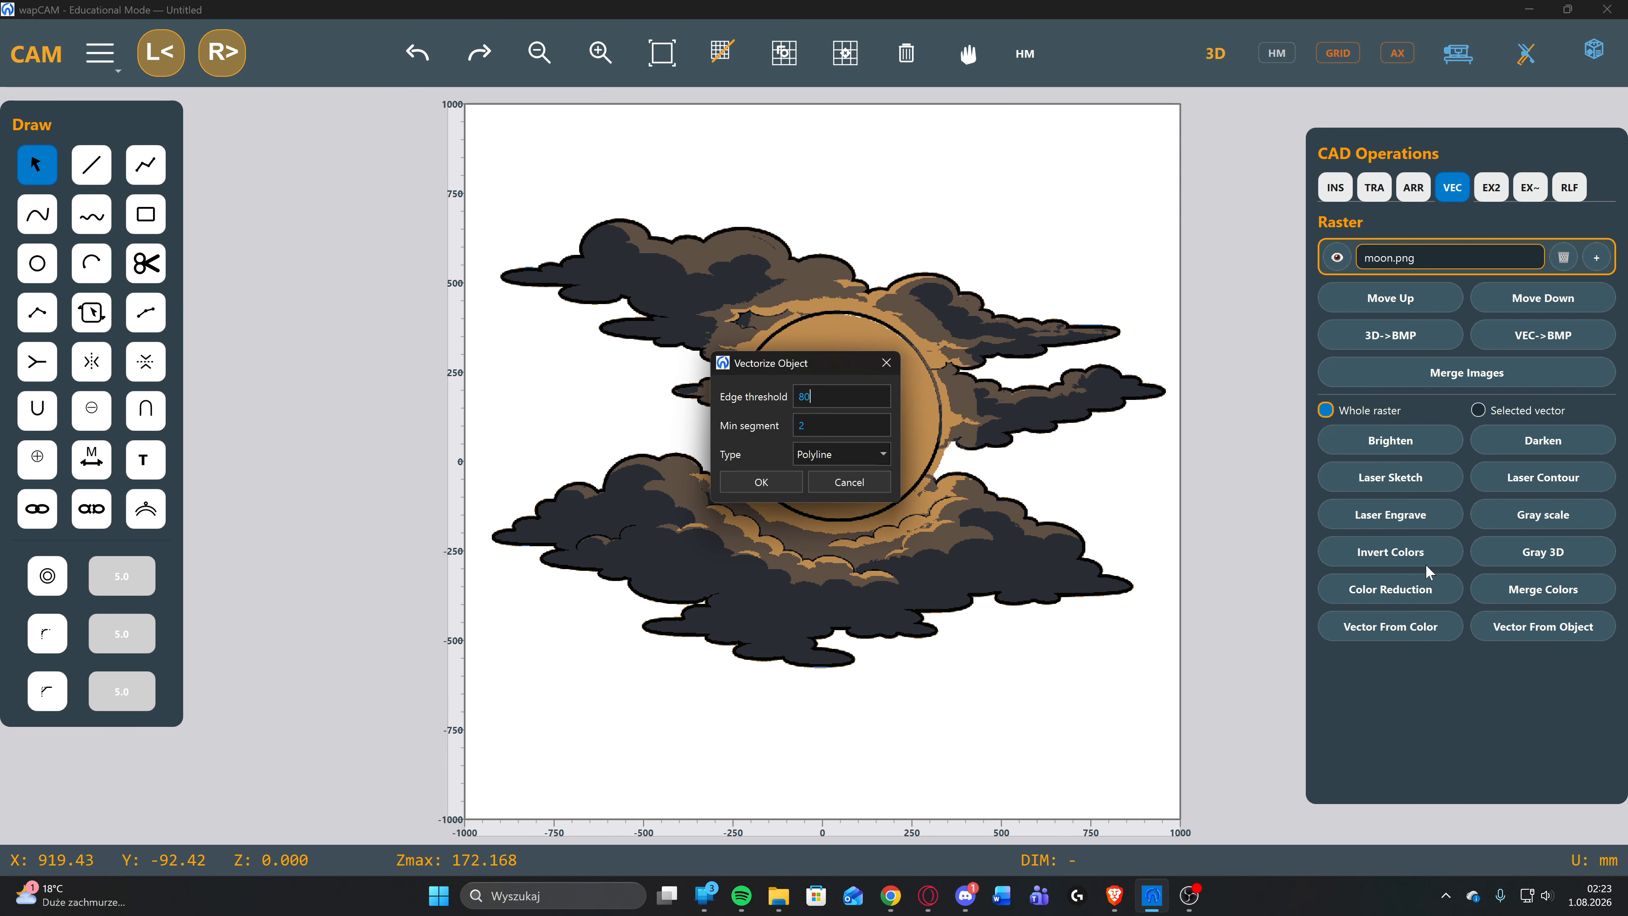
pyautogui.click(759, 480)
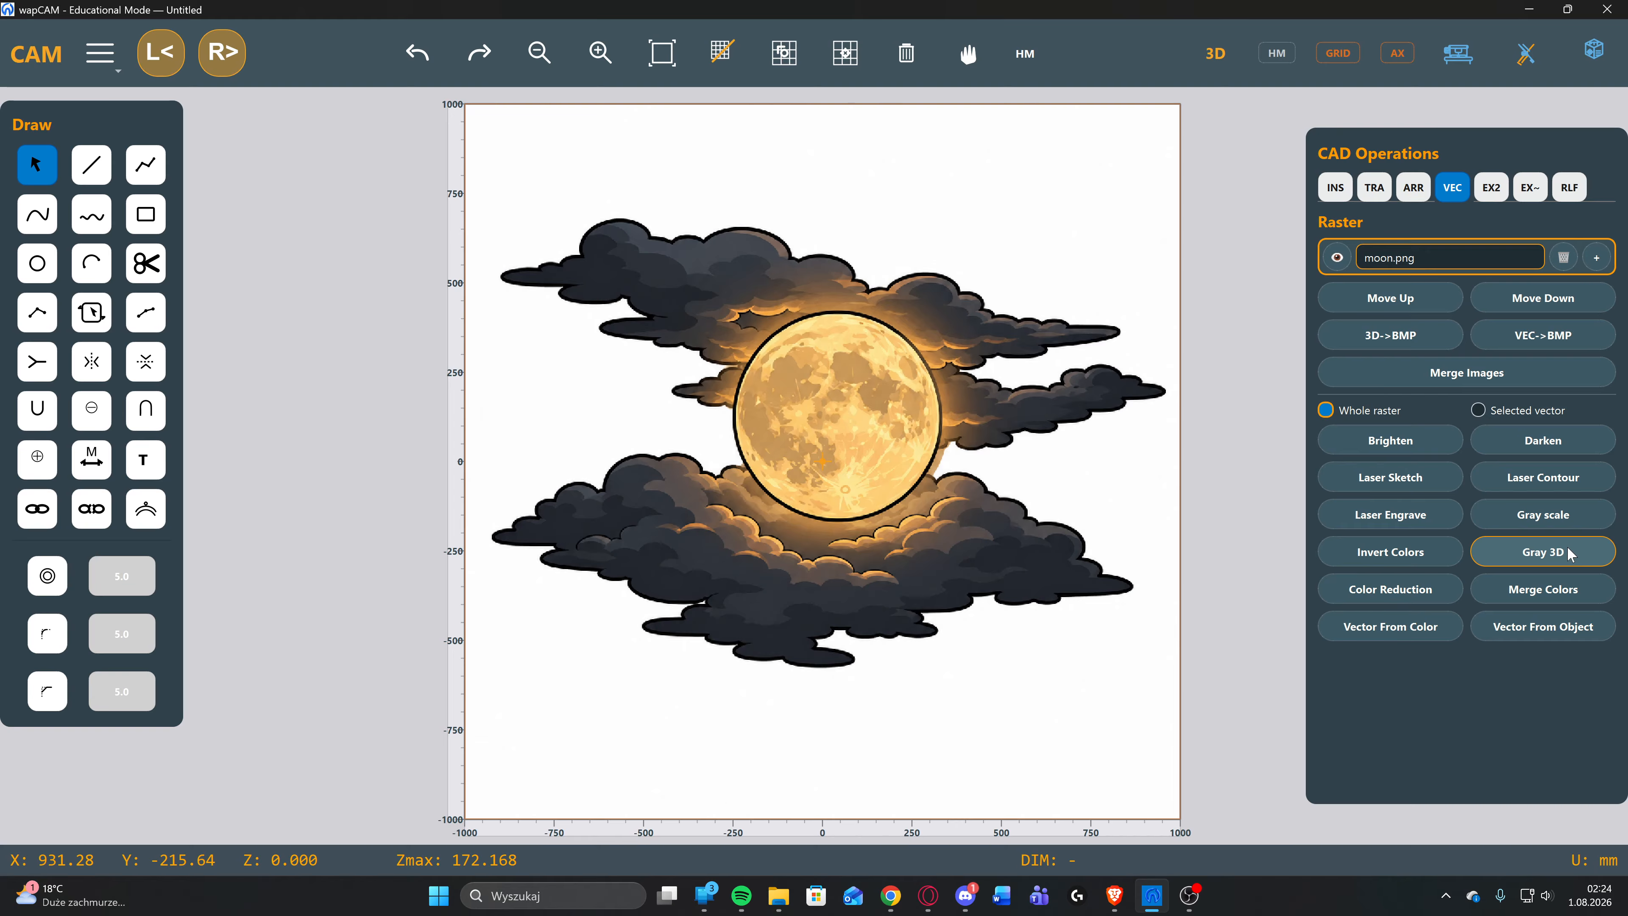
# Start the Gray 3D AI relief for the whole raster and choose Standard (1024) as its AI resolution.
pyautogui.click(1553, 555)
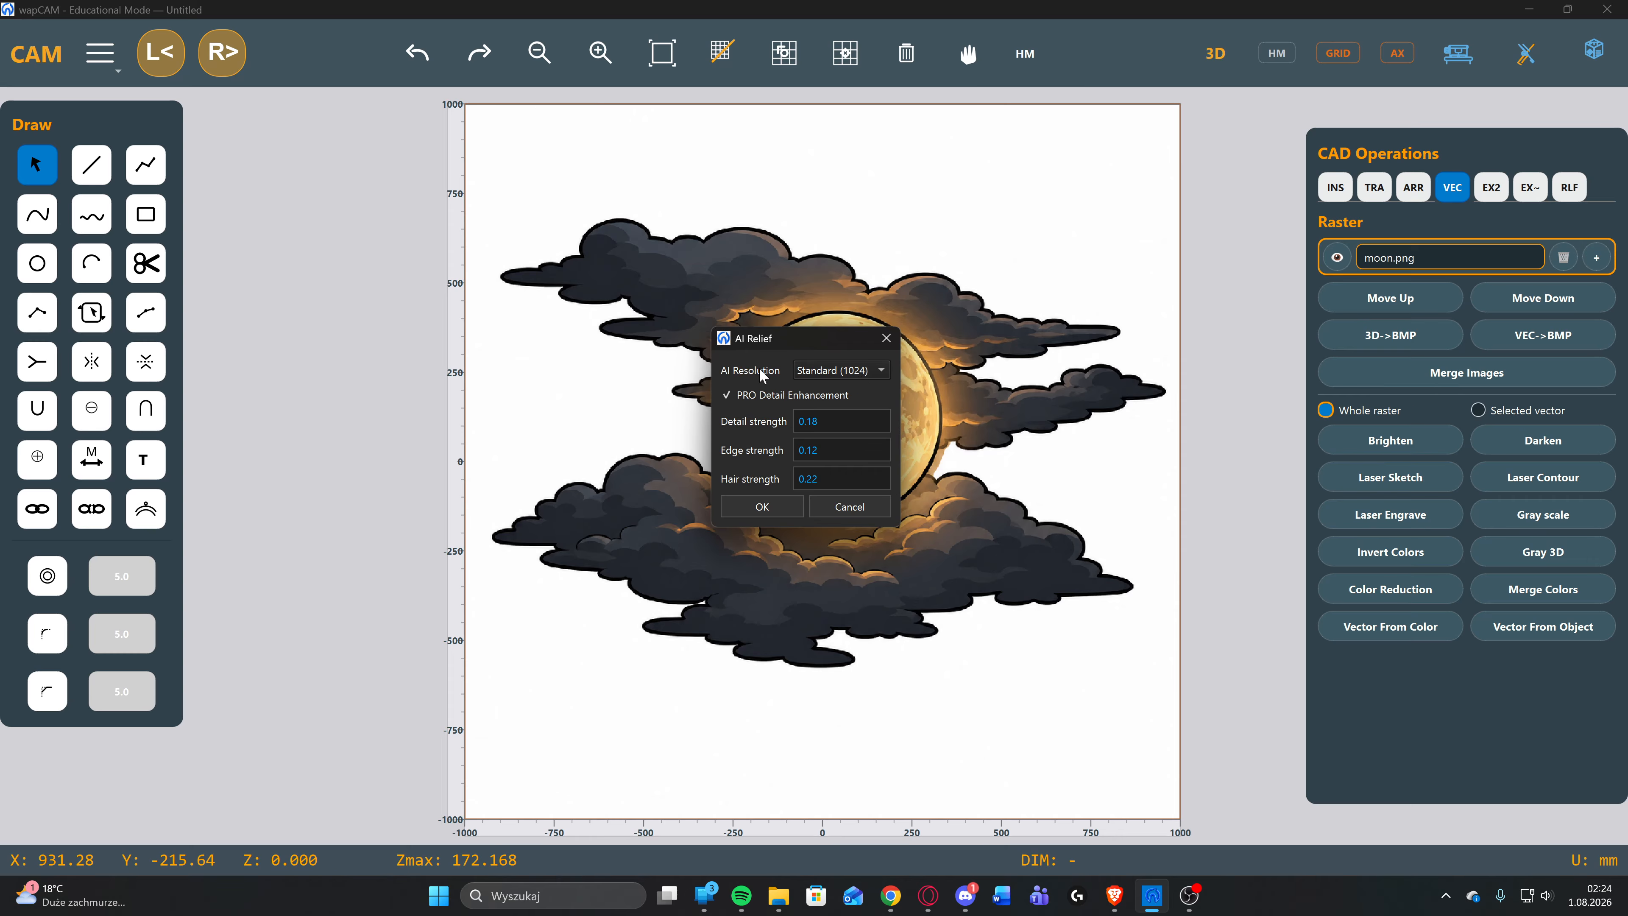
pyautogui.click(840, 372)
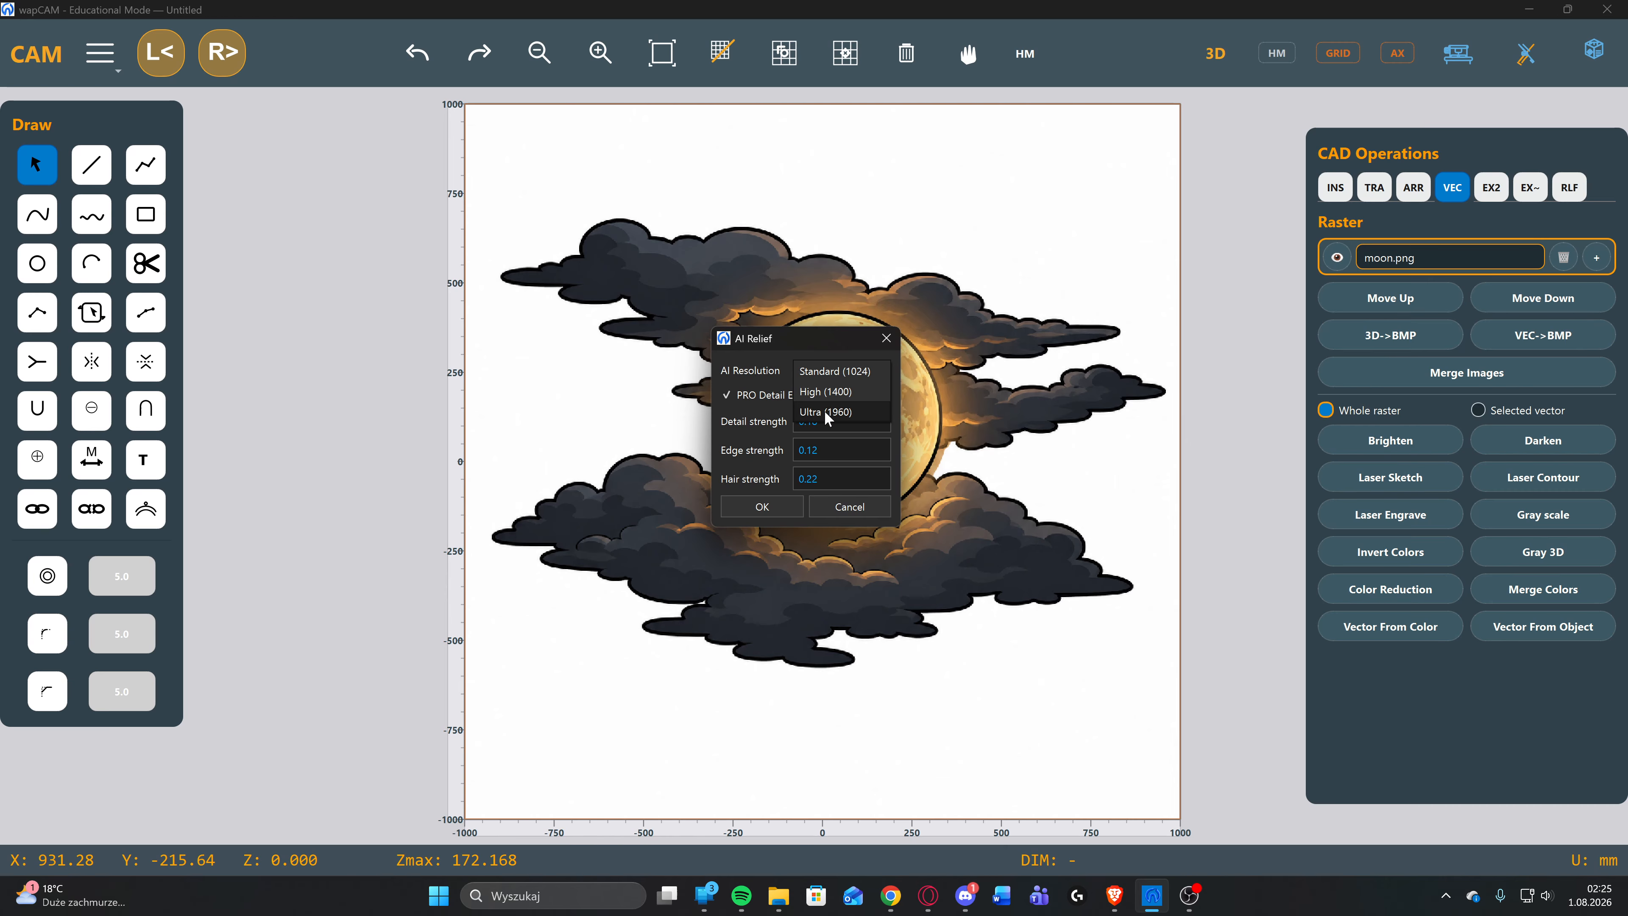
pyautogui.click(835, 370)
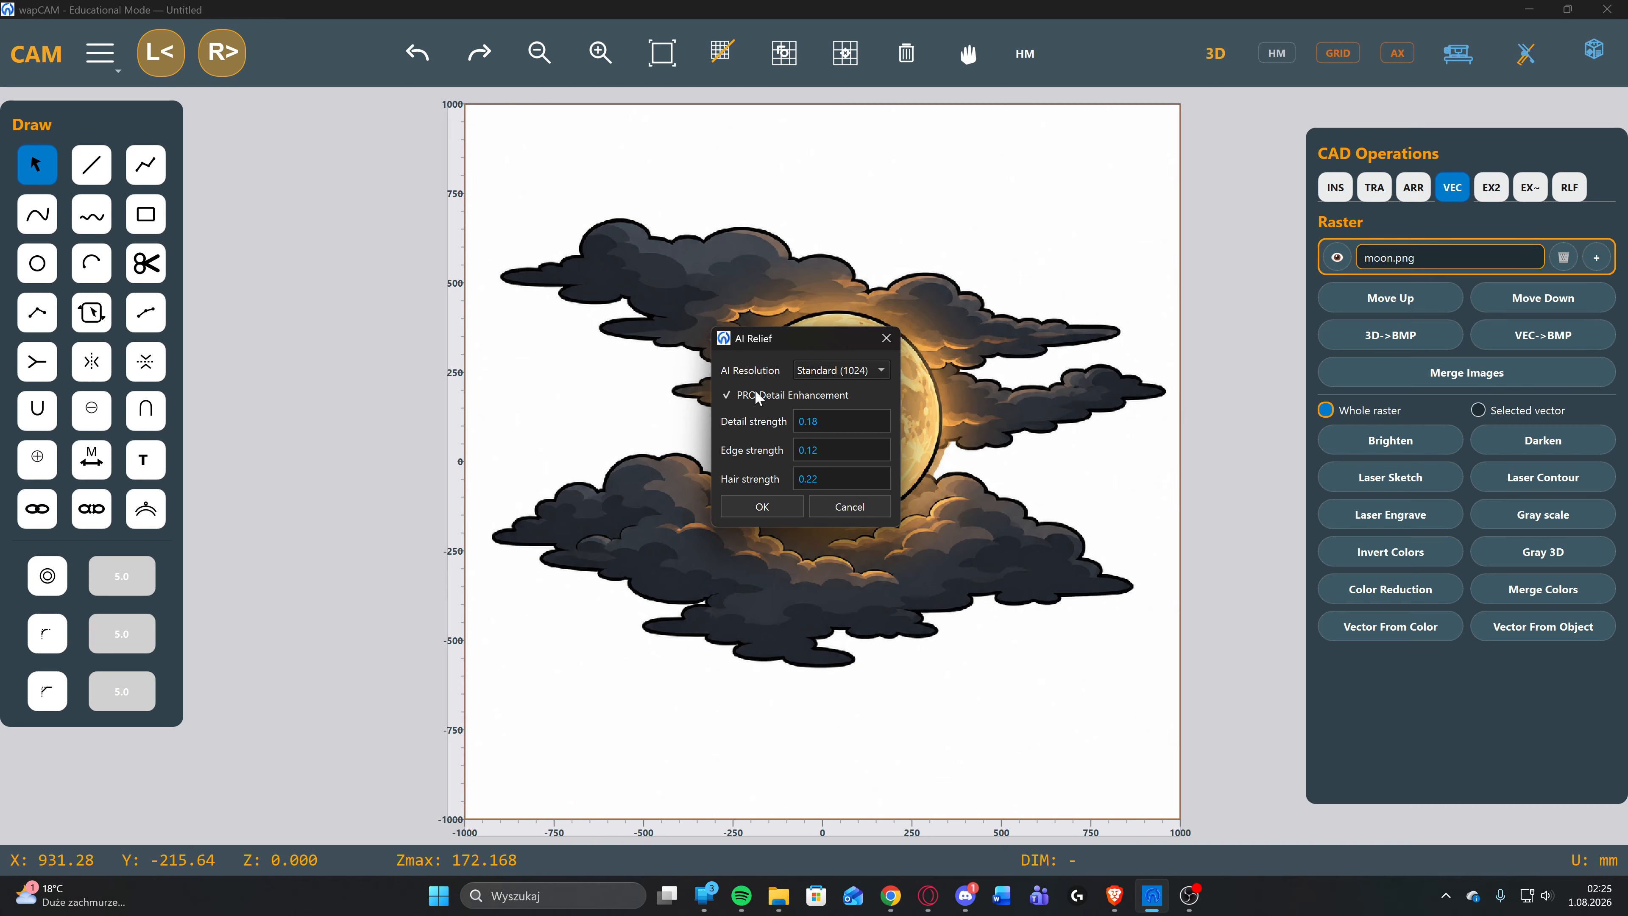